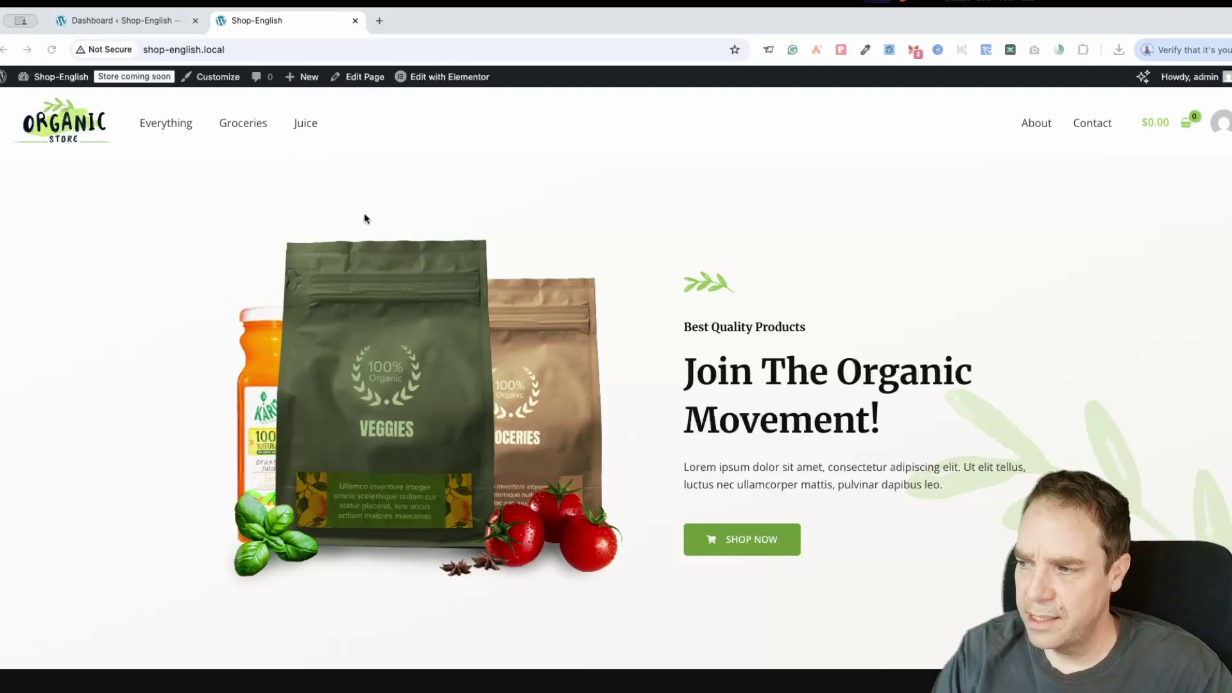
Open the Apple AirPods 4 Wireless Earbuds product from the Shop grid.
{"action": "left_click", "coordinate": [162, 123]}
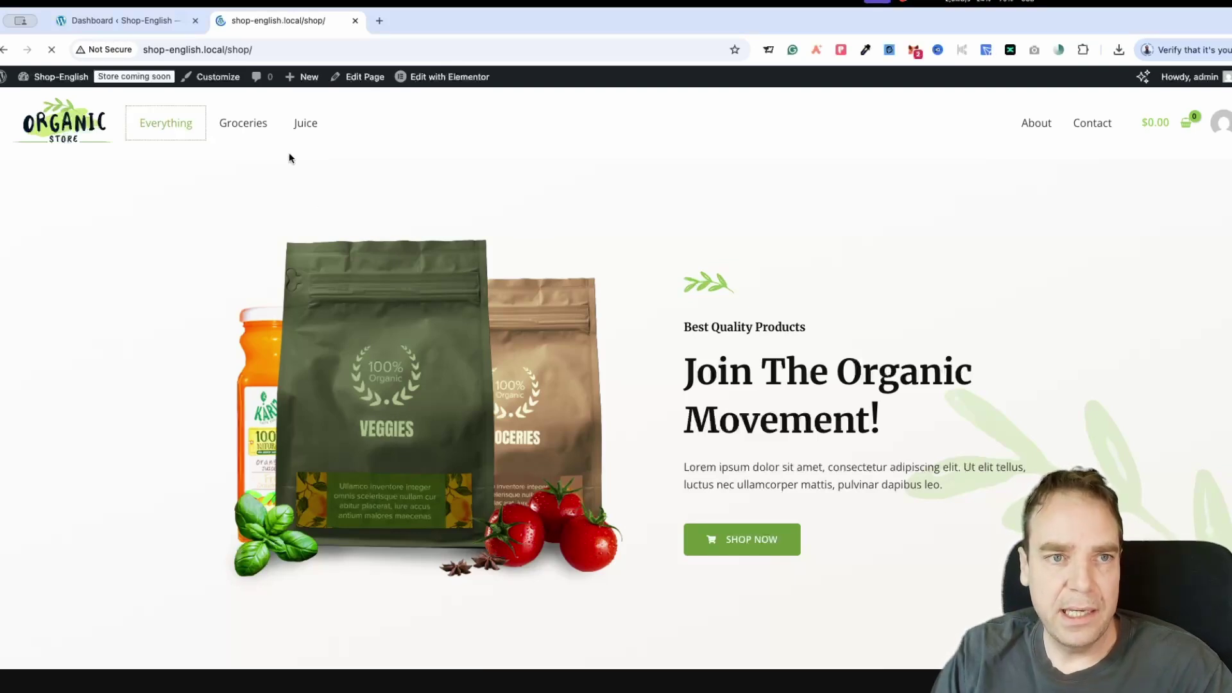
{"action": "scroll", "coordinate": [488, 288], "scroll_direction": "down", "scroll_amount": 1}
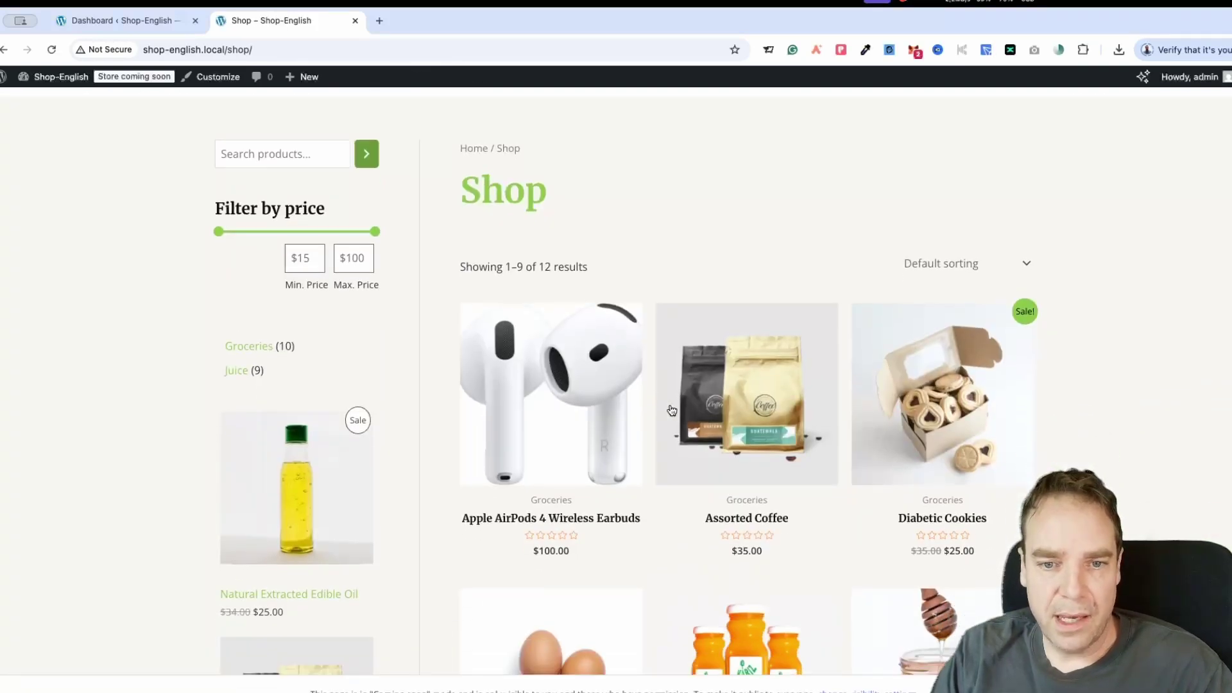
{"action": "left_click", "coordinate": [573, 369]}
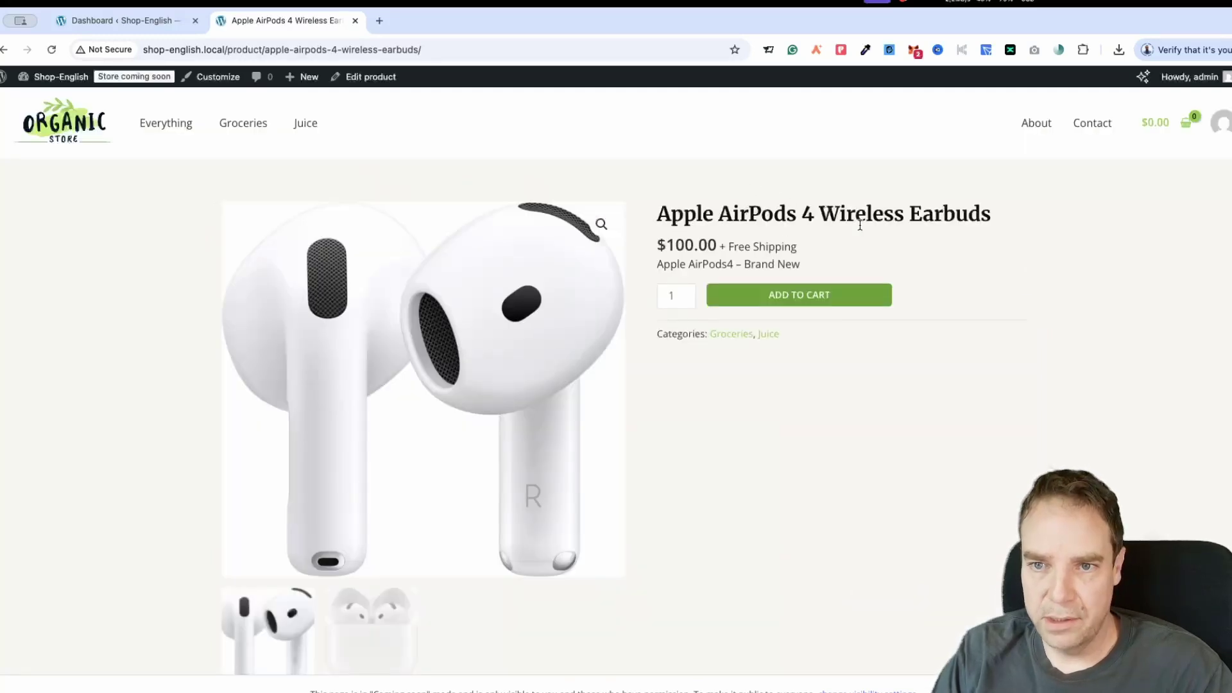
Highlight the three description bullets, then return to the title and $100.00 price.
{"action": "scroll", "coordinate": [682, 366], "scroll_direction": "down", "scroll_amount": 4}
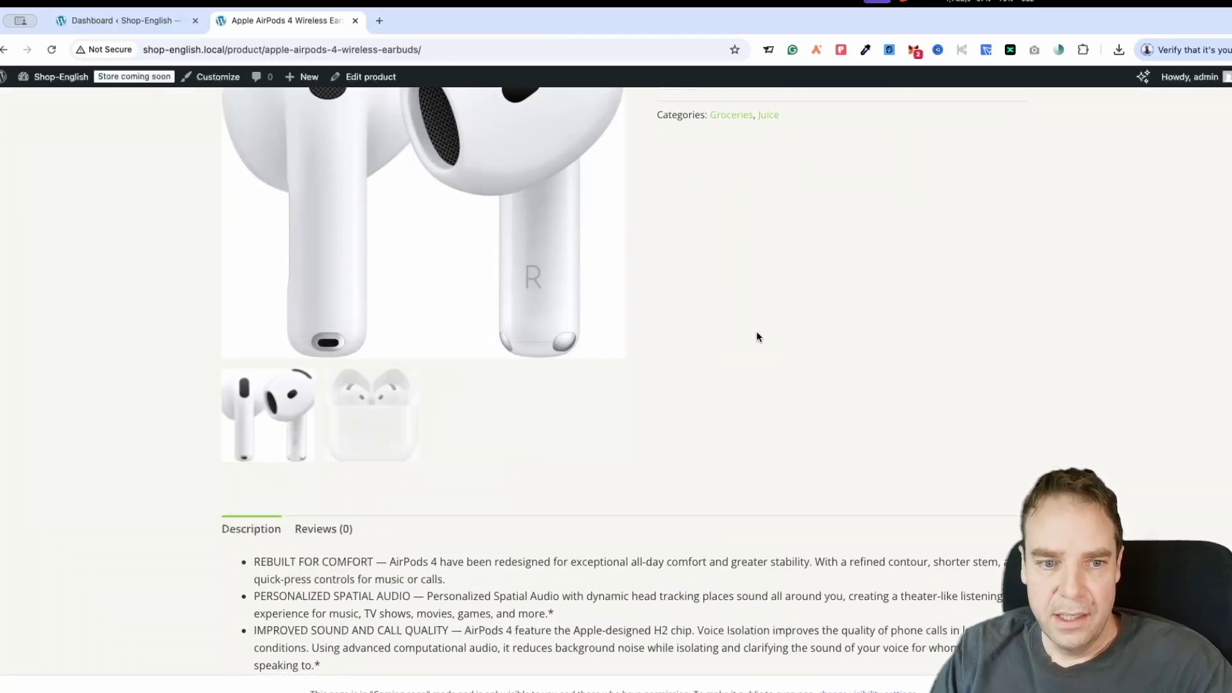
{"action": "scroll", "coordinate": [758, 334], "scroll_direction": "down", "scroll_amount": 2}
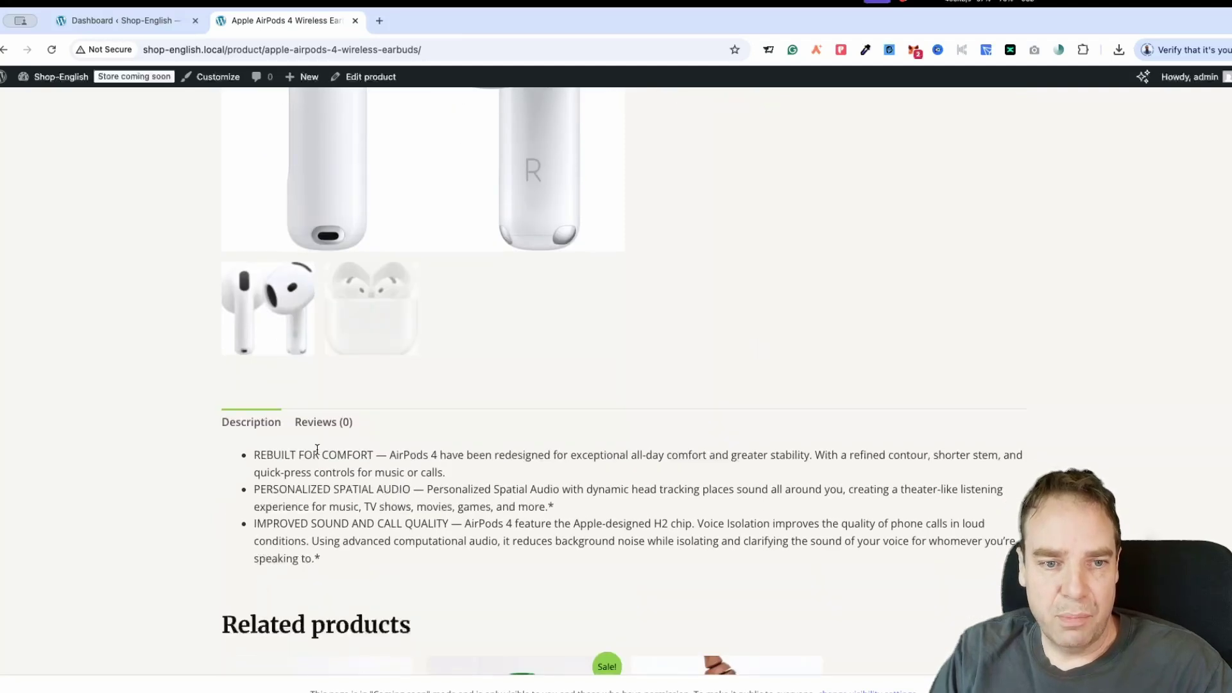
{"action": "left_click_drag", "start_coordinate": [254, 454], "coordinate": [407, 556]}
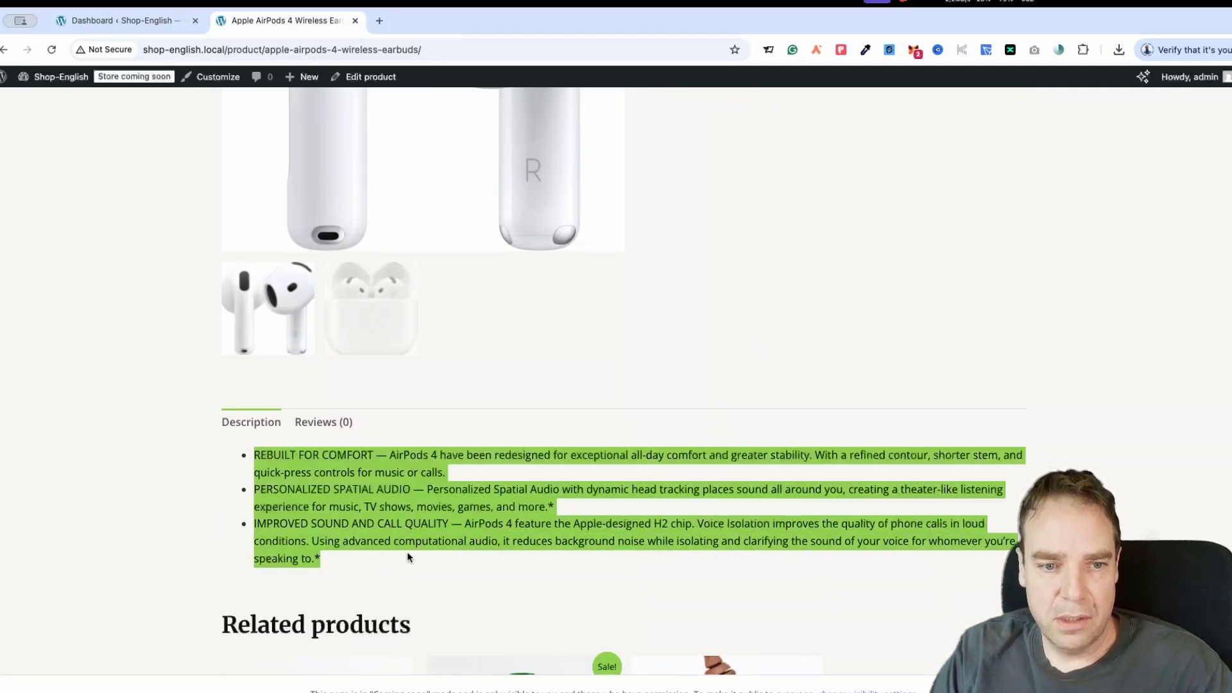
{"action": "left_click", "coordinate": [500, 556]}
{"action": "scroll", "coordinate": [674, 533], "scroll_direction": "up", "scroll_amount": 5}
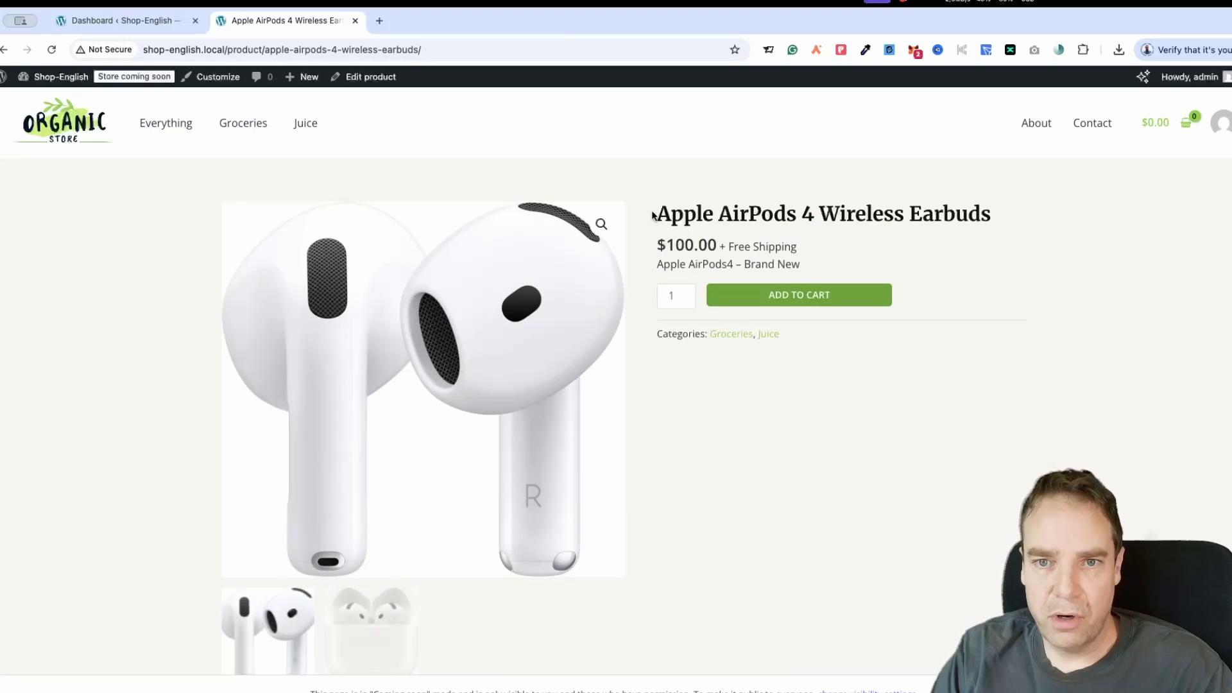
{"action": "left_click", "coordinate": [879, 213], "text": "shift"}
{"action": "left_click", "coordinate": [991, 213], "text": "shift"}
{"action": "left_click", "coordinate": [1011, 239]}
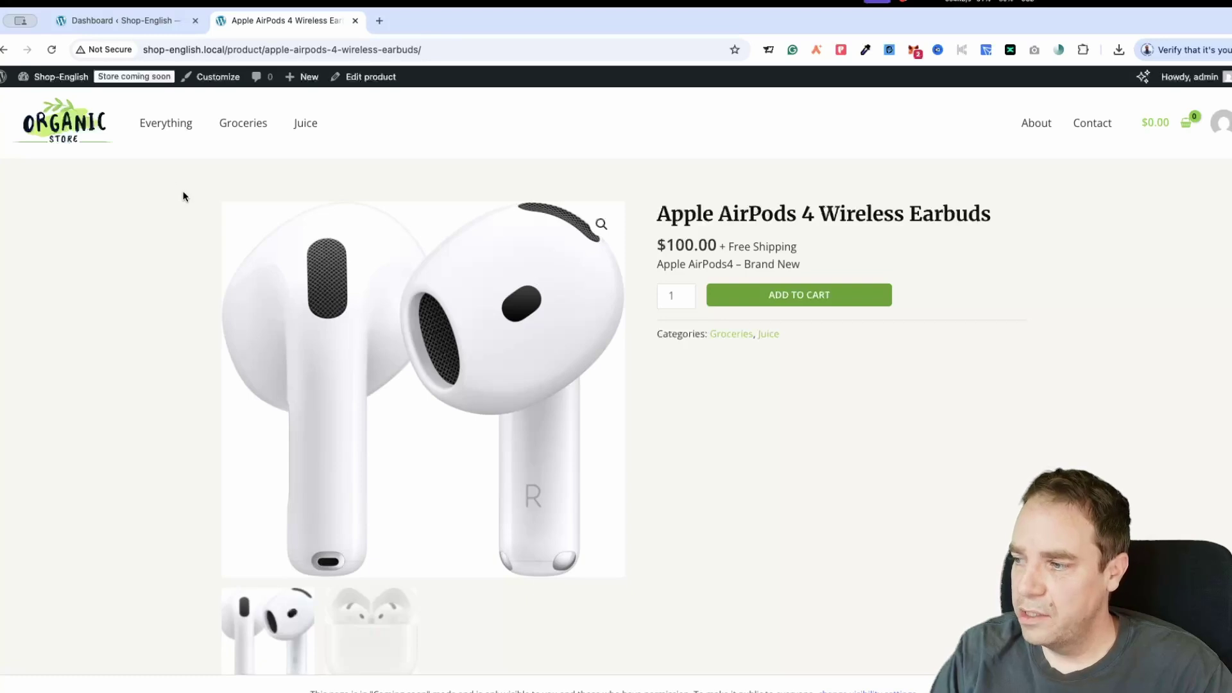
Upload ai-product-description-generator.zip through Plugins > Add Plugin, install it and activate it.
{"action": "left_click", "coordinate": [109, 29]}
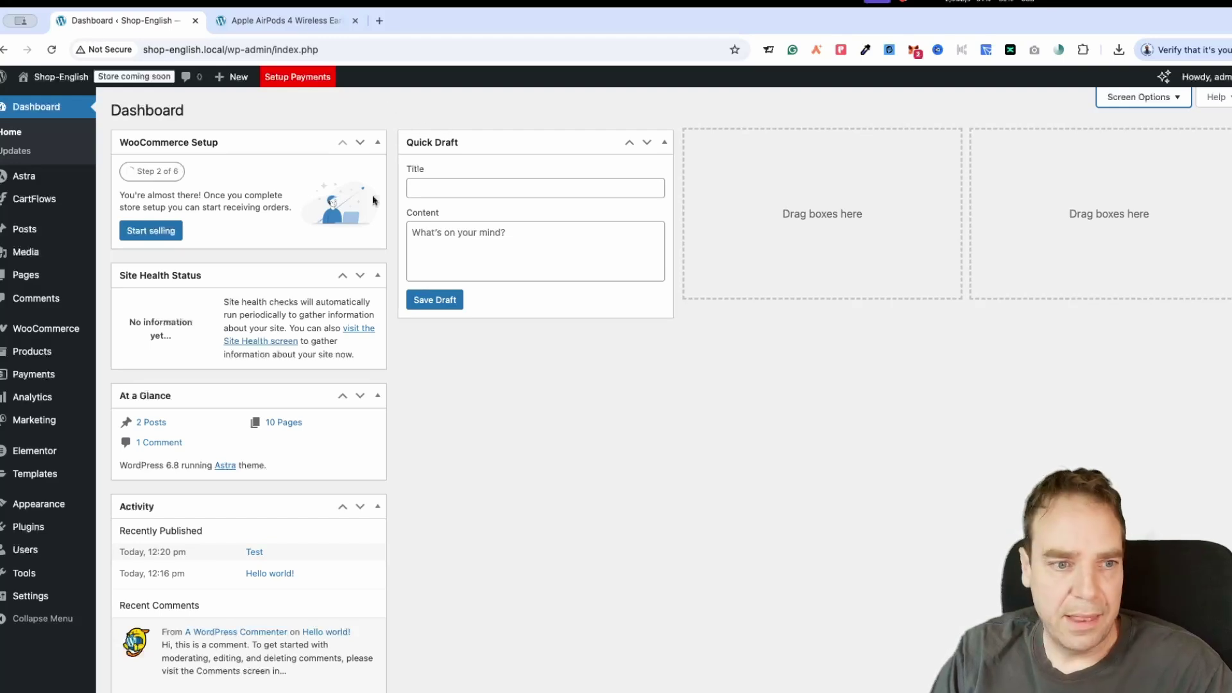
{"action": "left_click", "coordinate": [23, 527]}
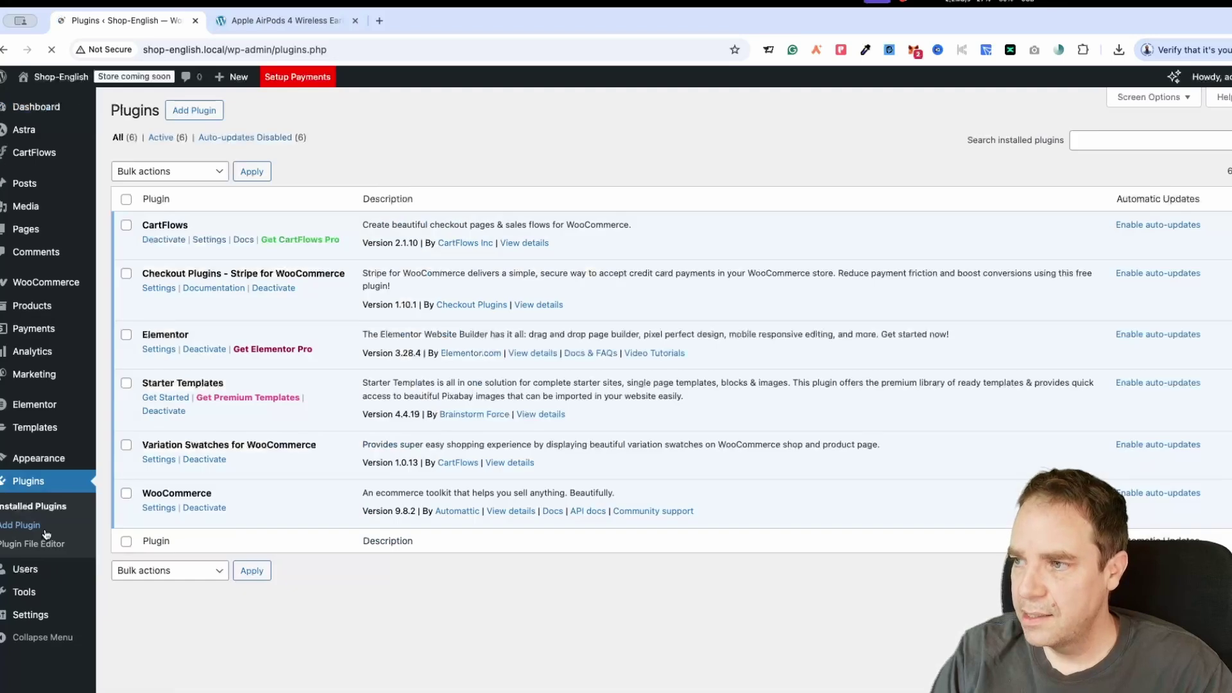
{"action": "left_click", "coordinate": [202, 113]}
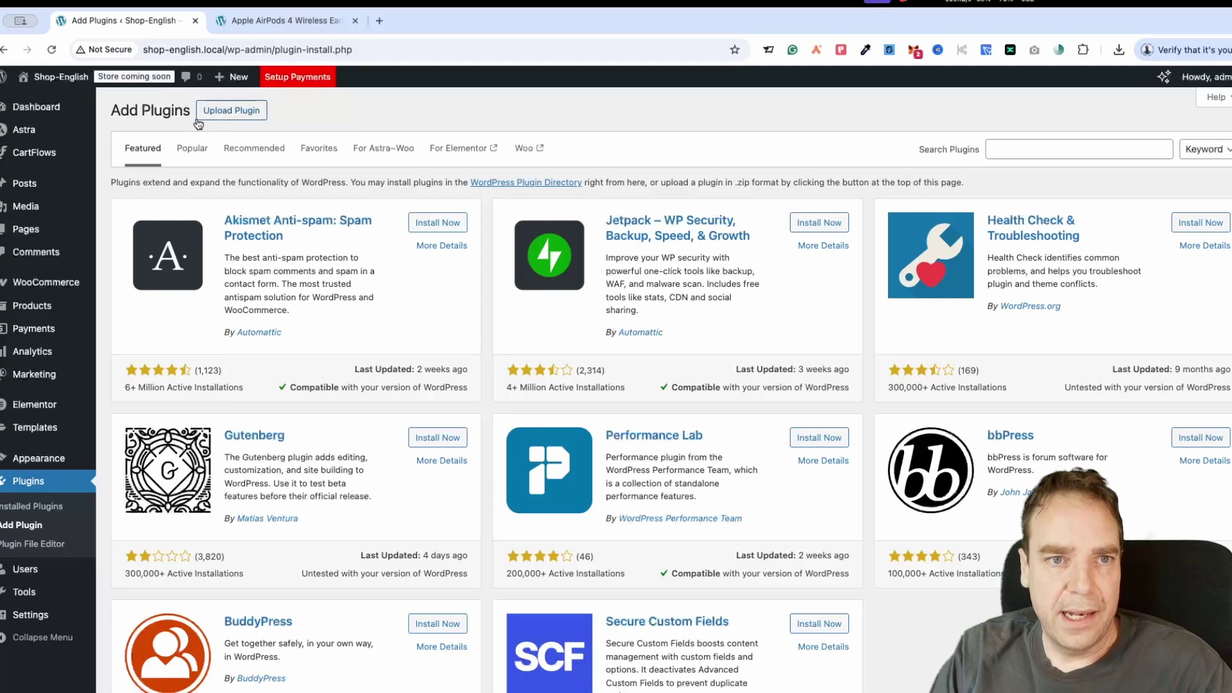
{"action": "left_click", "coordinate": [240, 116]}
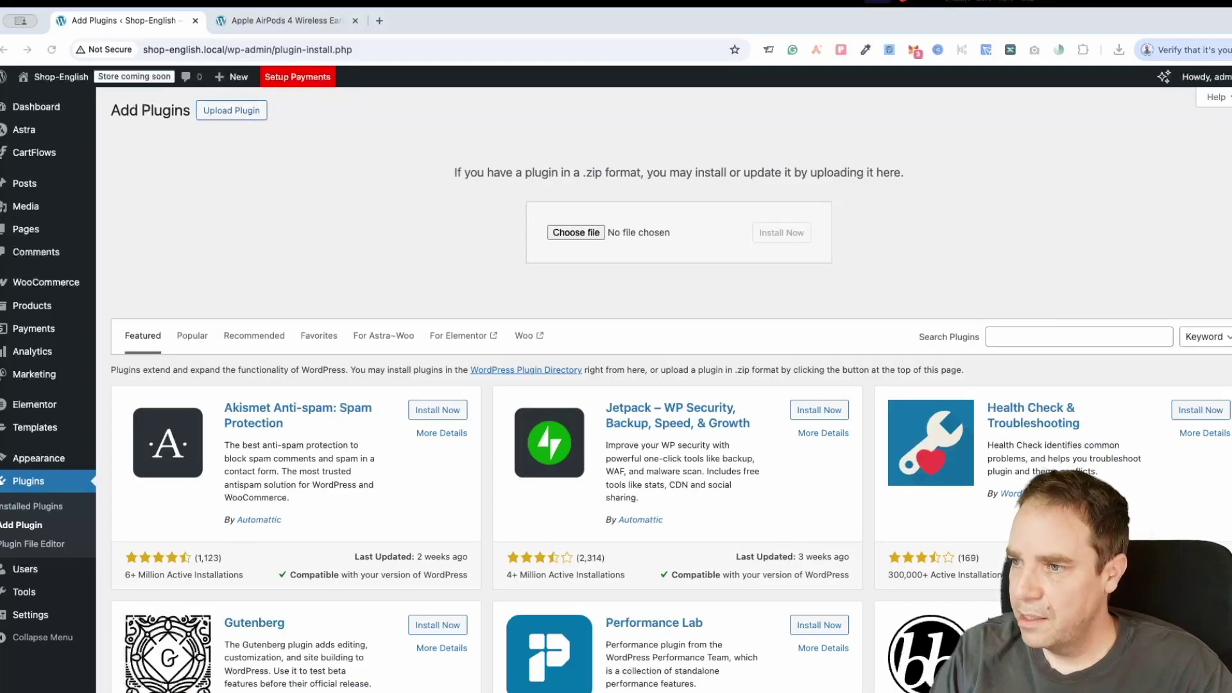
{"action": "left_click_drag", "start_coordinate": [1231, 186], "coordinate": [637, 232]}
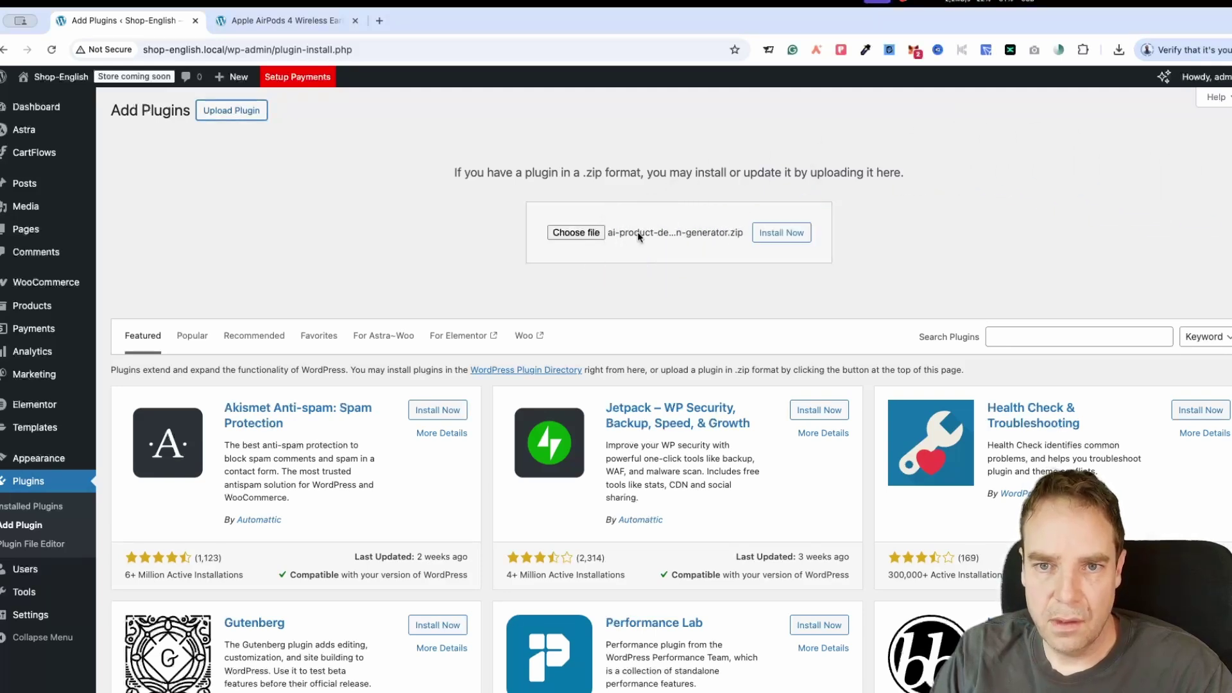
{"action": "left_click", "coordinate": [780, 236]}
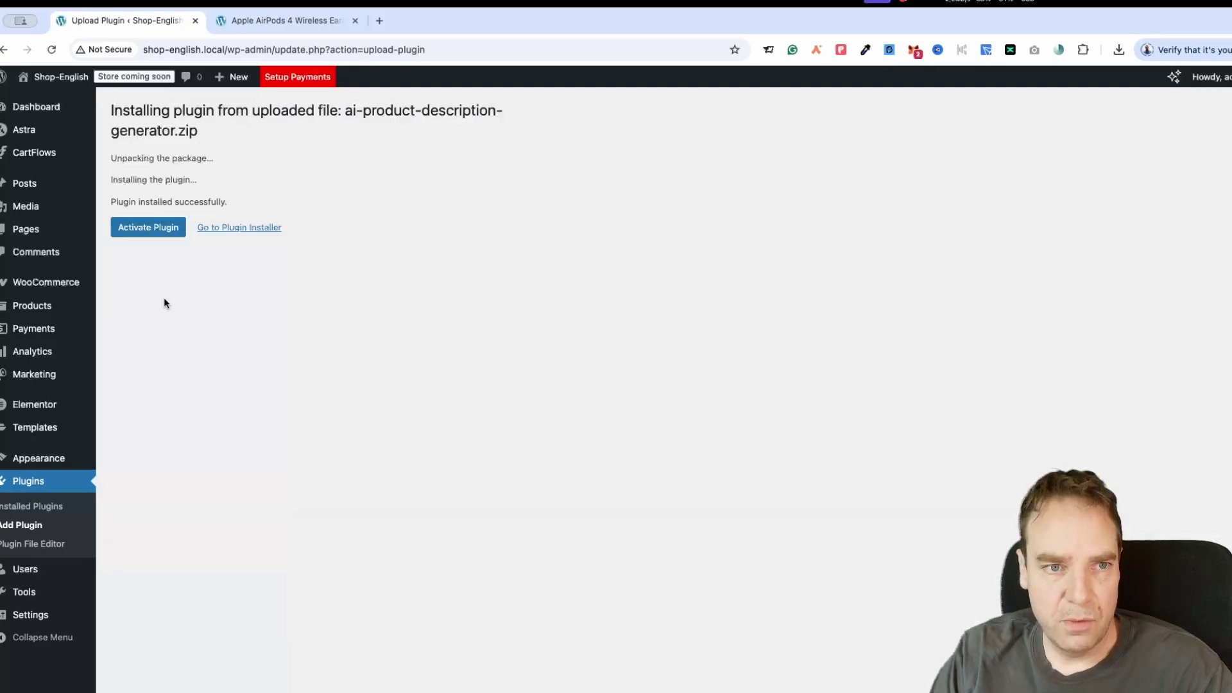
{"action": "left_click", "coordinate": [170, 228]}
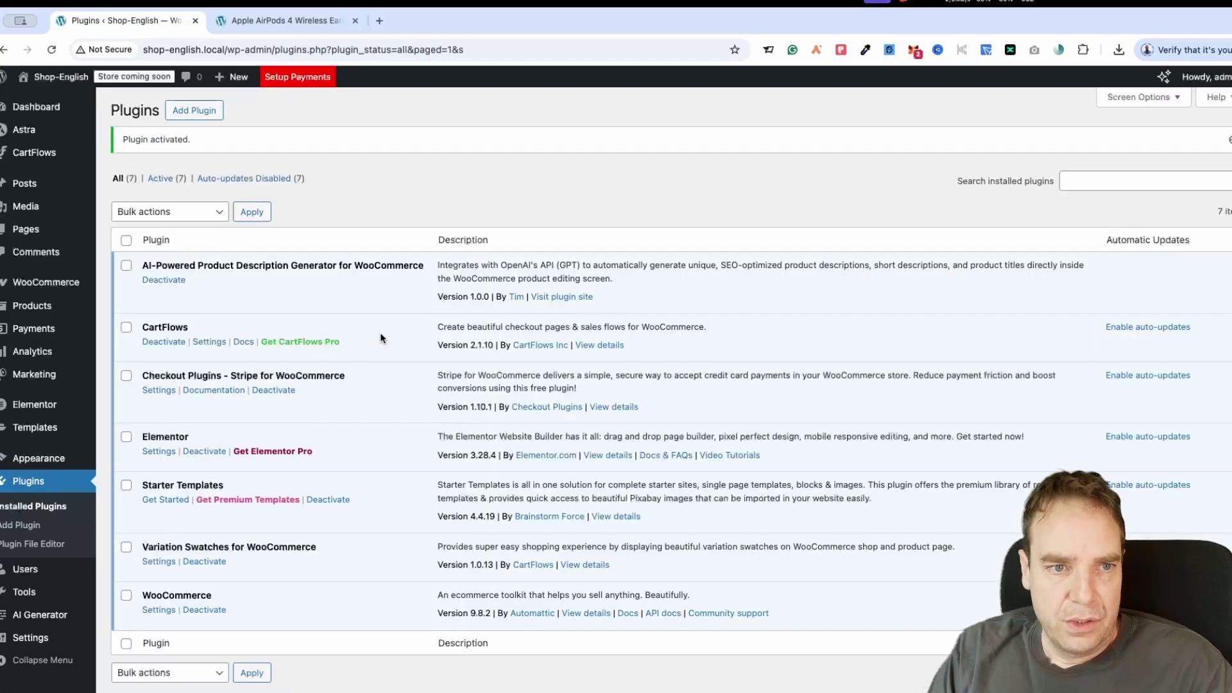
Review the new plugin's listing, then open the AI Generator settings page.
{"action": "left_click_drag", "start_coordinate": [145, 263], "coordinate": [487, 265]}
{"action": "left_click", "coordinate": [436, 226]}
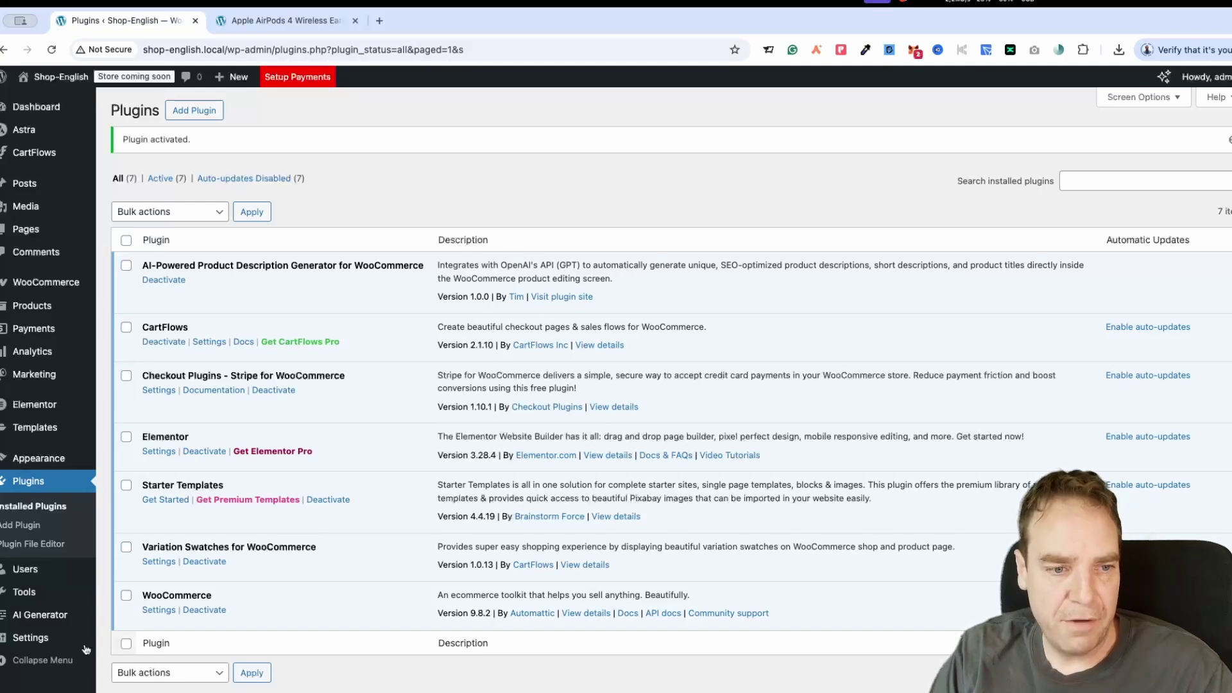
{"action": "left_click", "coordinate": [38, 618]}
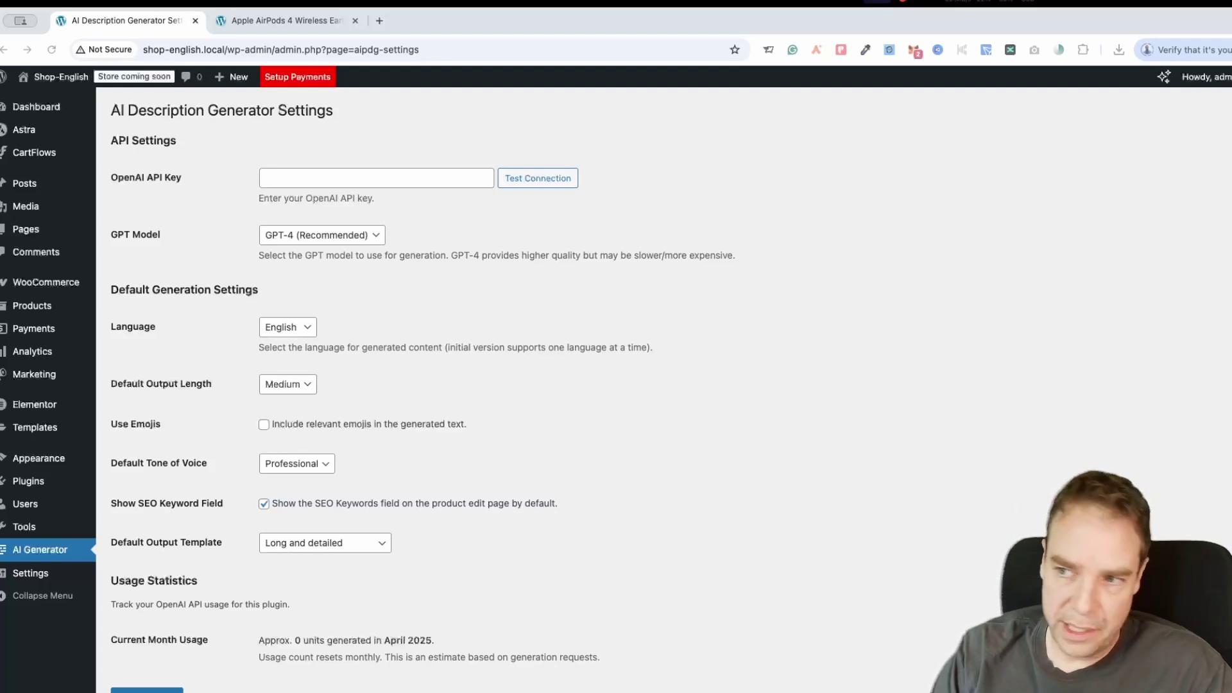
Paste the OpenAI API key and confirm Test Connection reports Connection successful!
{"action": "left_click", "coordinate": [361, 177]}
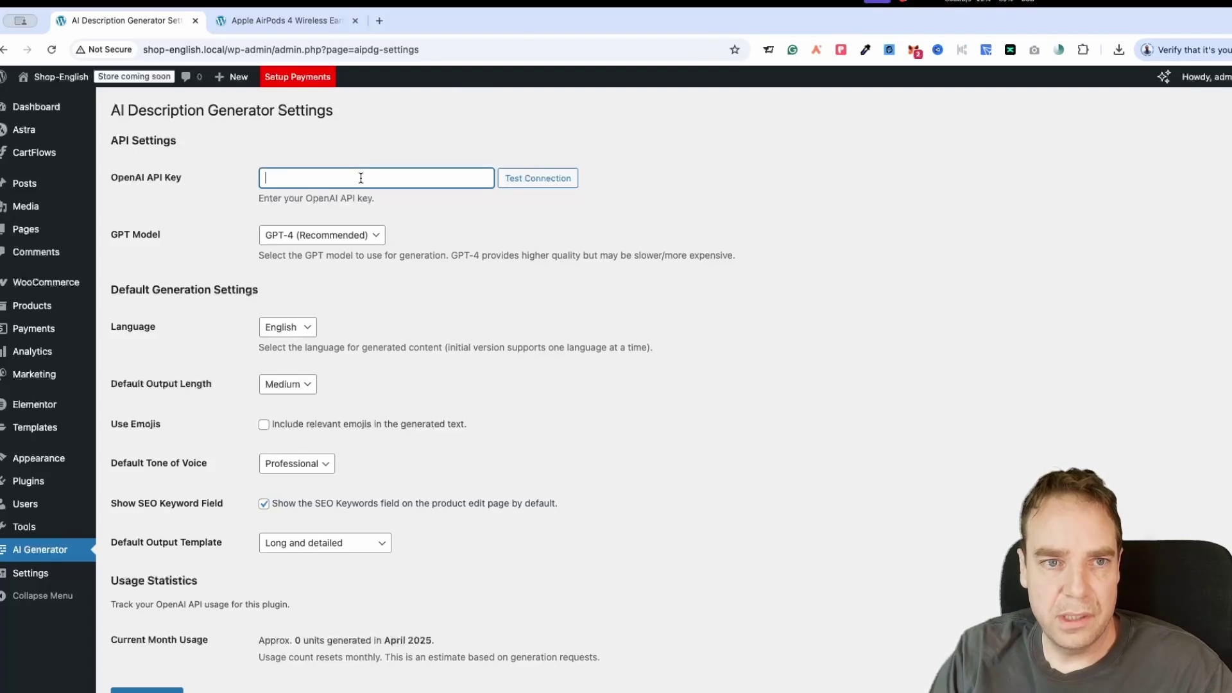
{"action": "key", "text": "super+v"}
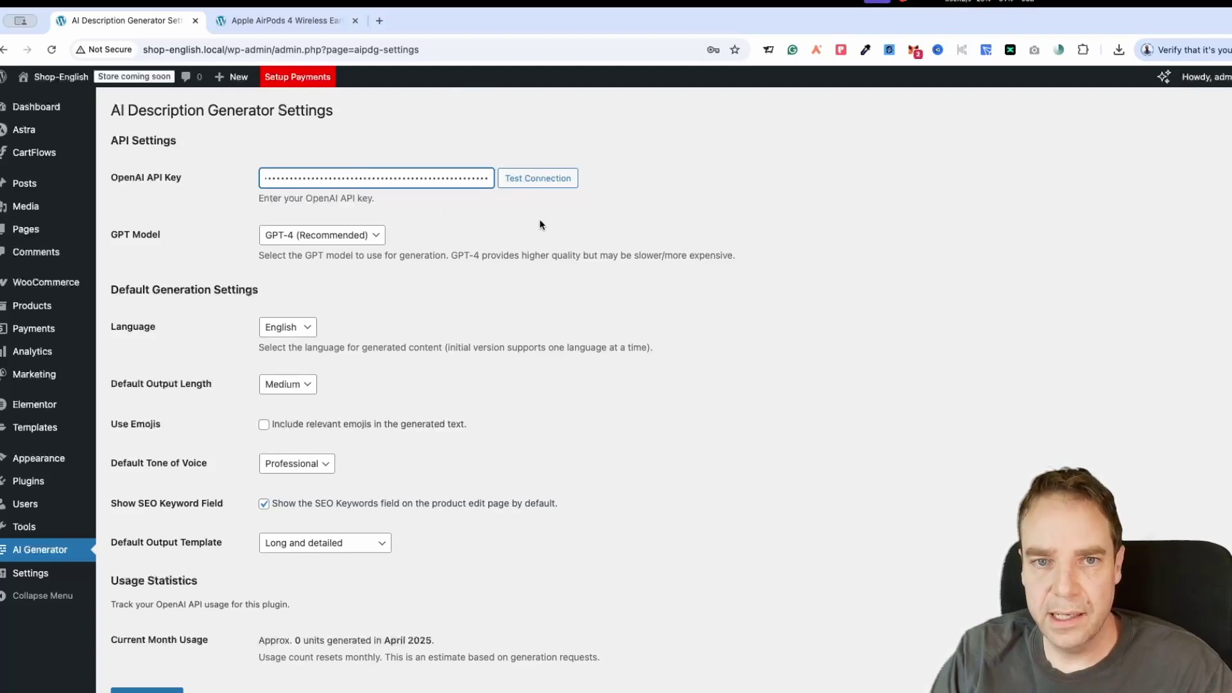
{"action": "left_click", "coordinate": [543, 181]}
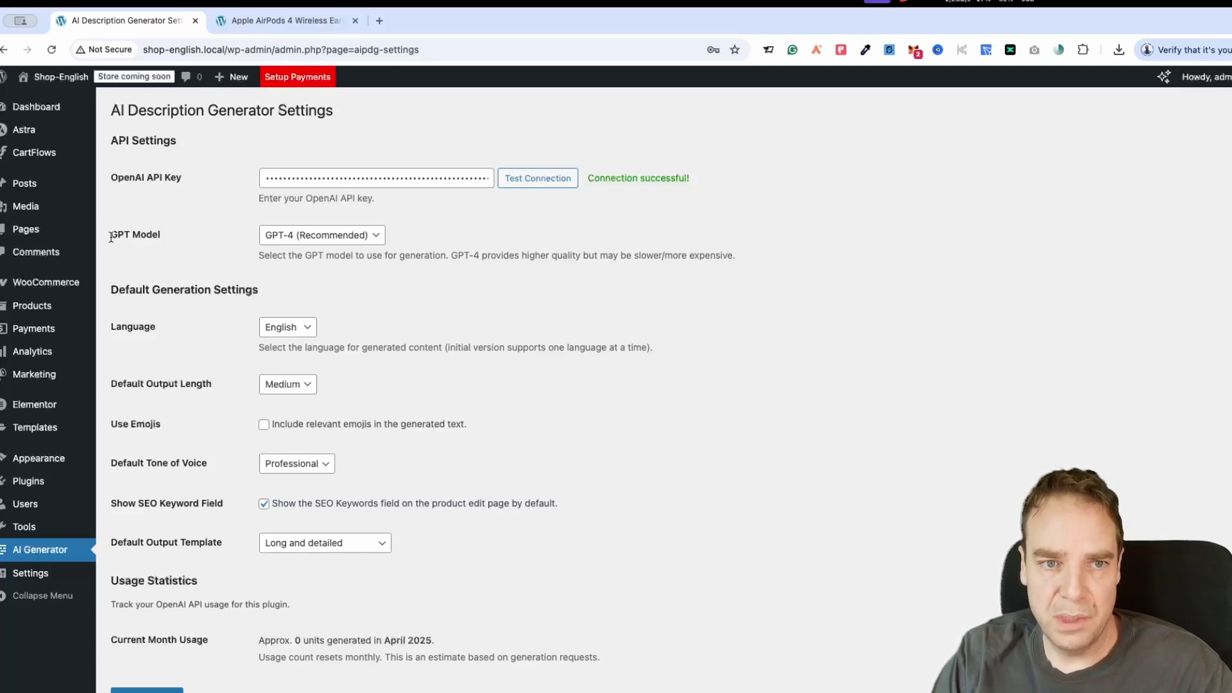
{"action": "left_click", "coordinate": [358, 241]}
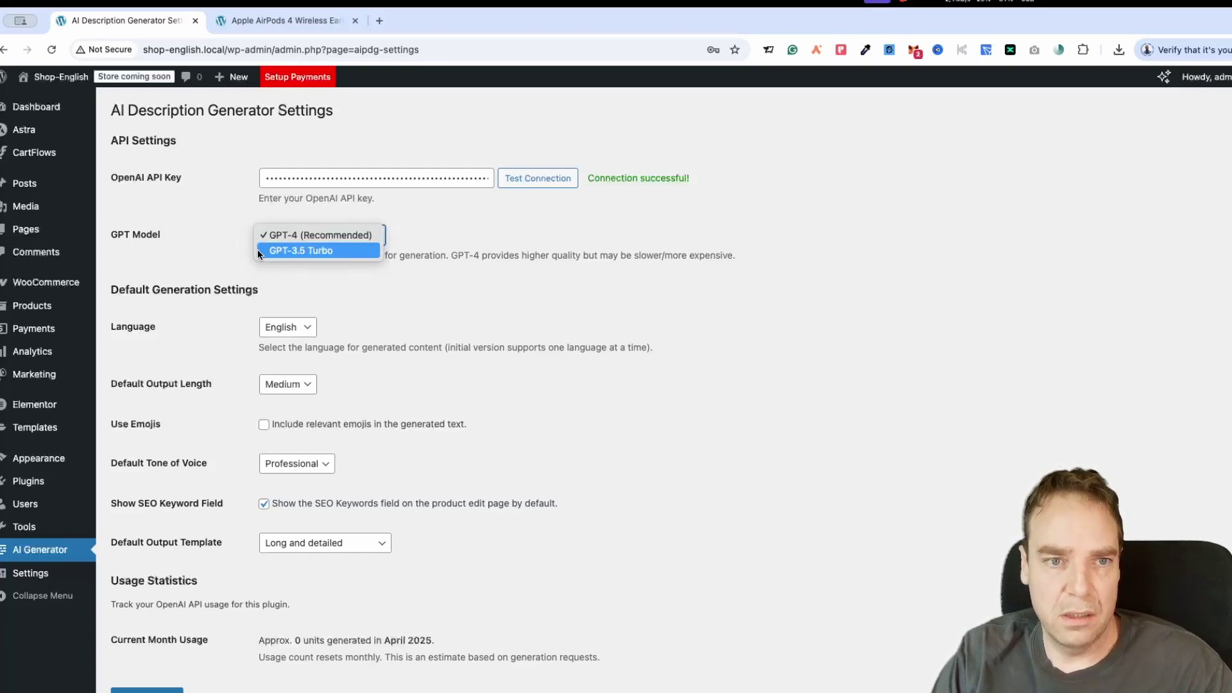
{"action": "left_click", "coordinate": [310, 253]}
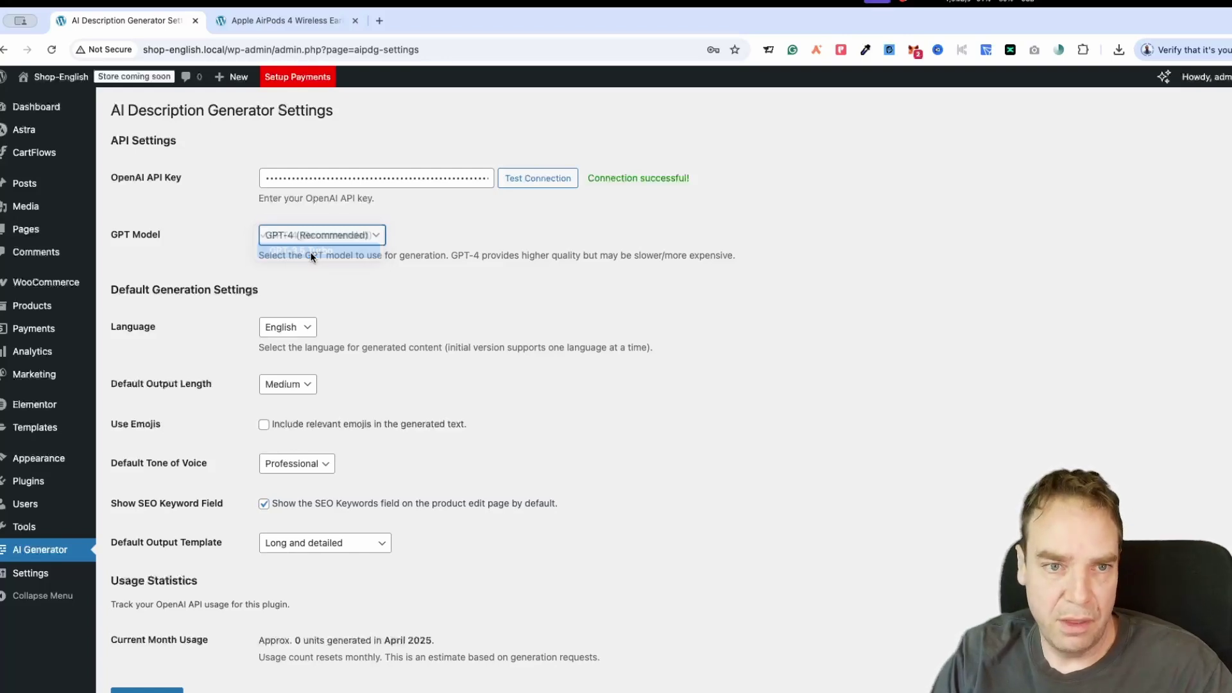
{"action": "left_click", "coordinate": [402, 305]}
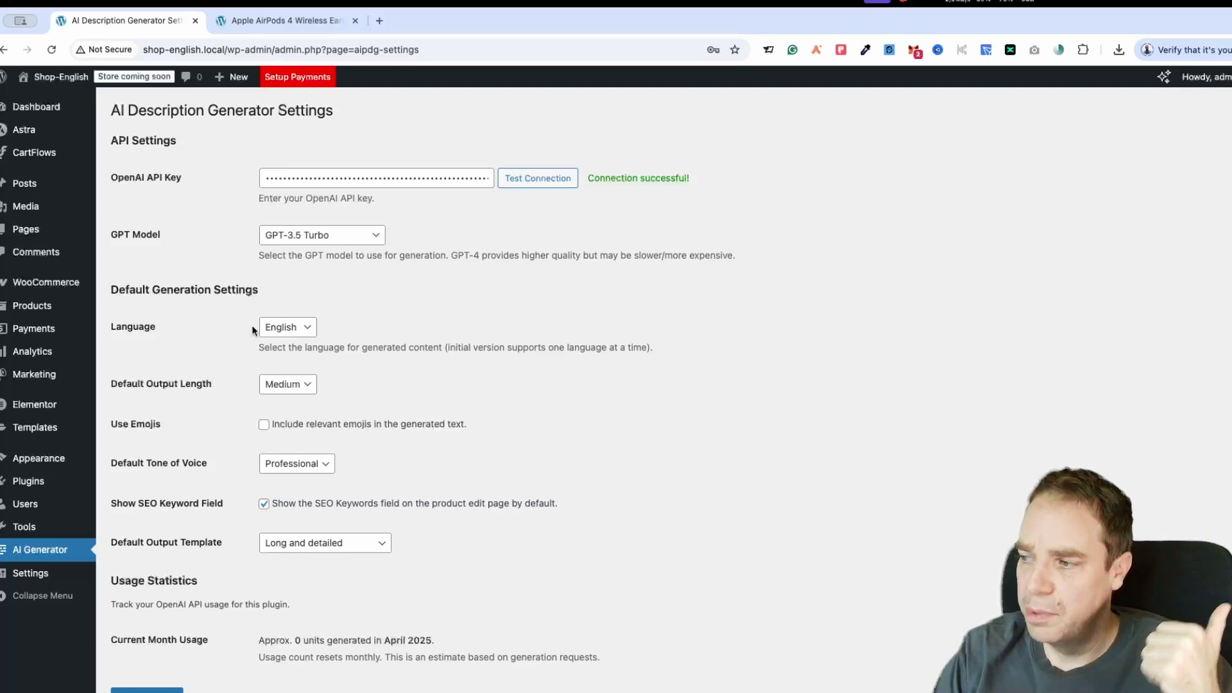
{"action": "left_click", "coordinate": [289, 328]}
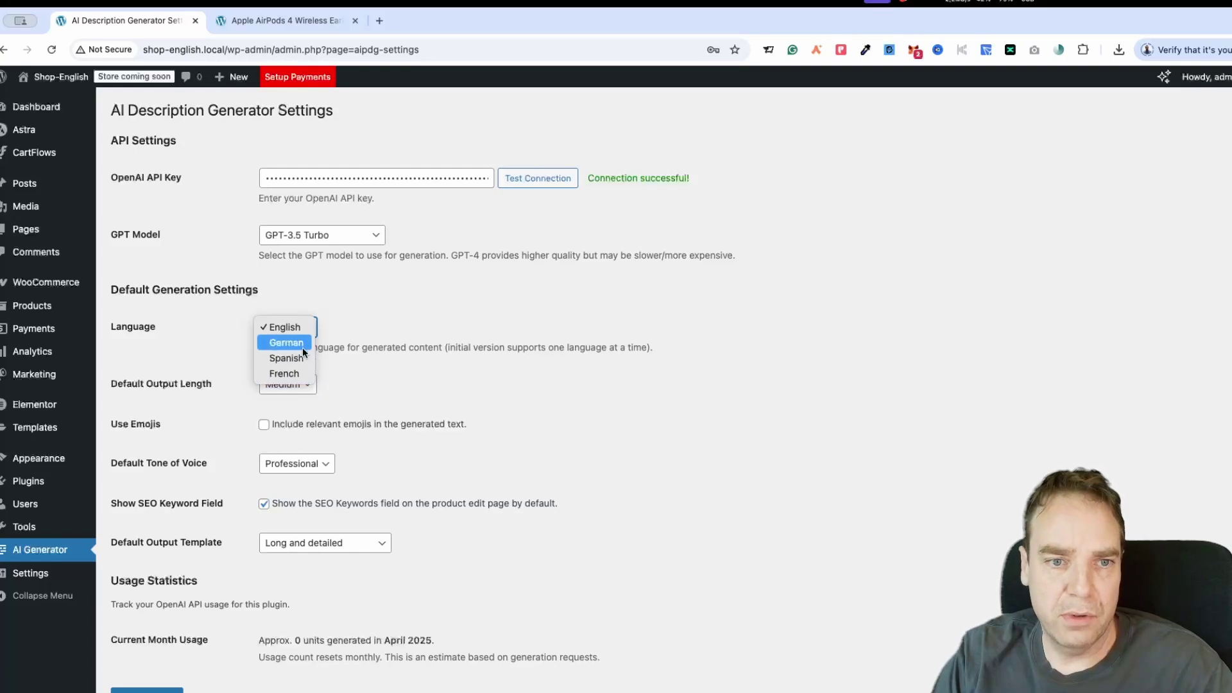
{"action": "left_click", "coordinate": [453, 319]}
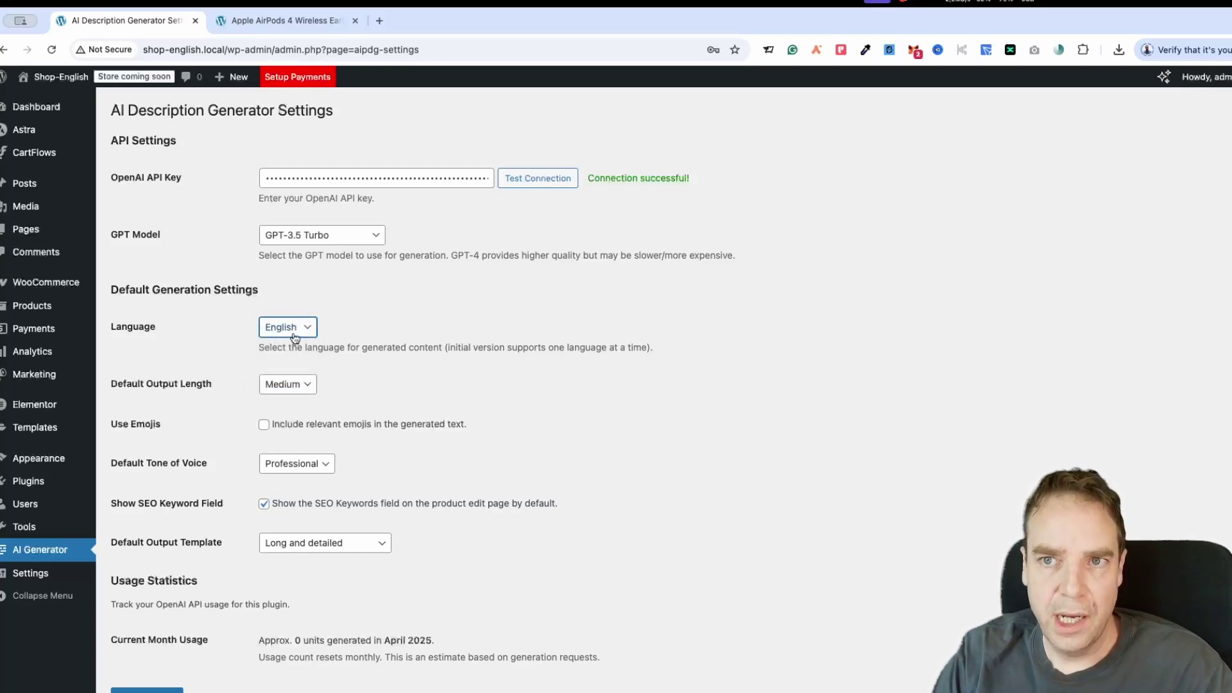
{"action": "left_click", "coordinate": [132, 392]}
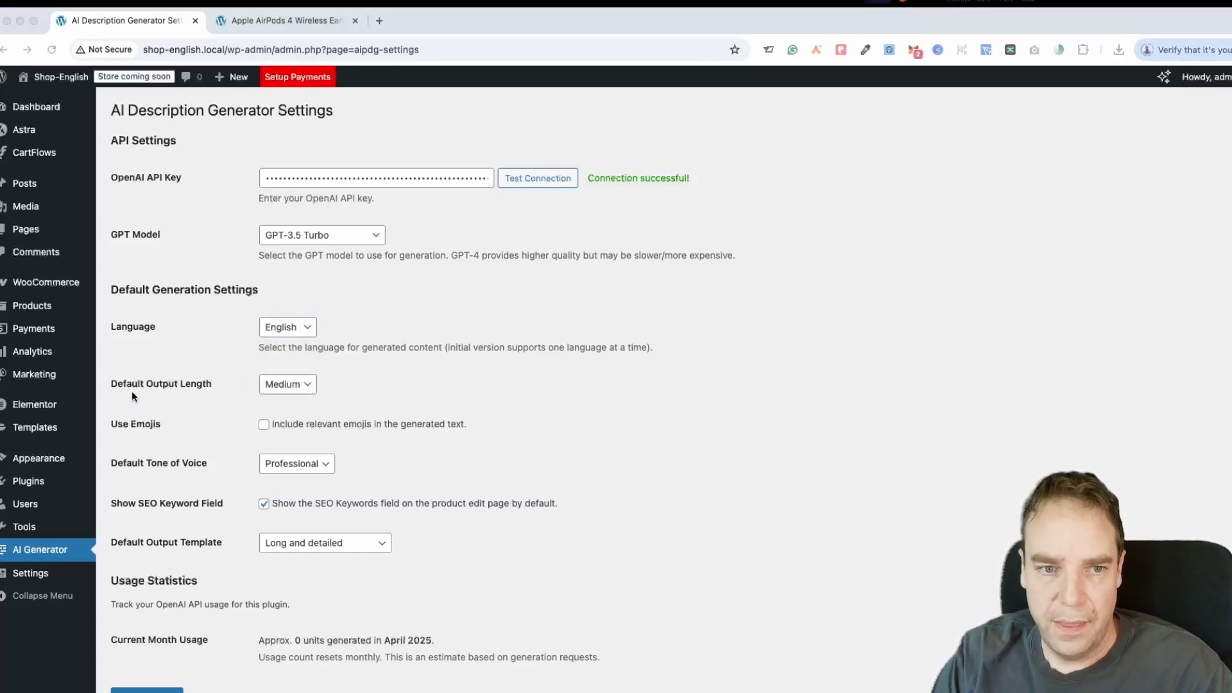
Enable Use Emojis, set Default Tone of Voice to Casual, and save the settings.
{"action": "left_click", "coordinate": [305, 384]}
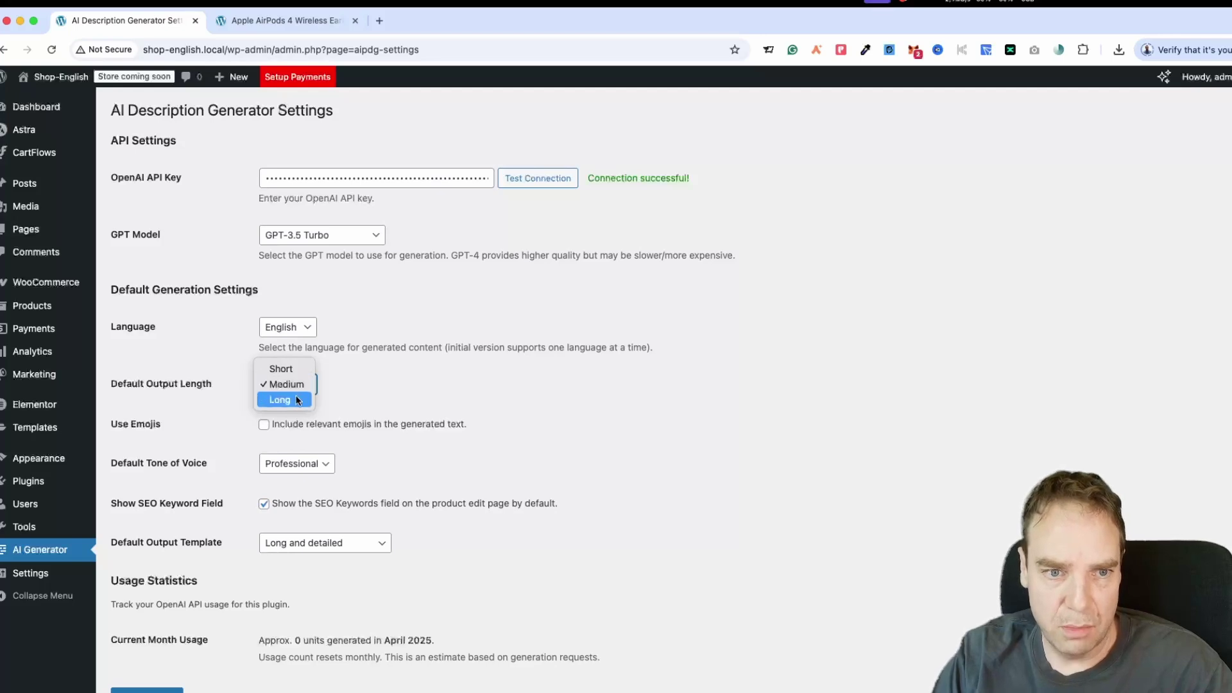
{"action": "left_click", "coordinate": [362, 378]}
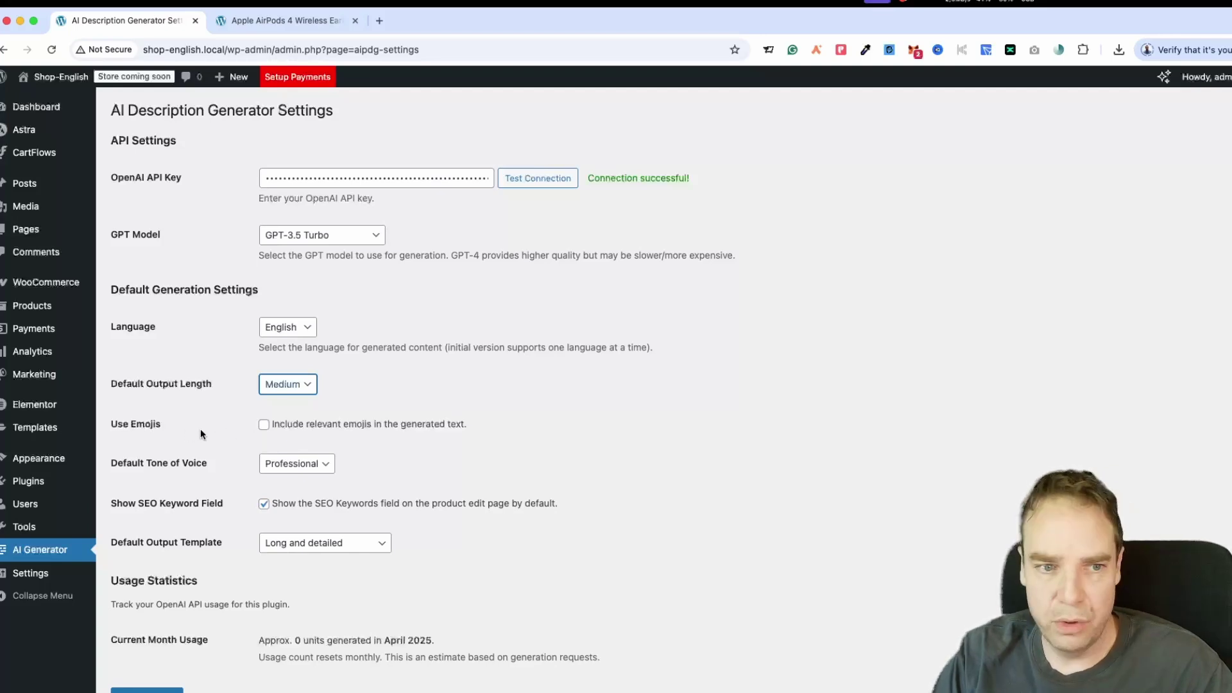
{"action": "left_click", "coordinate": [264, 425]}
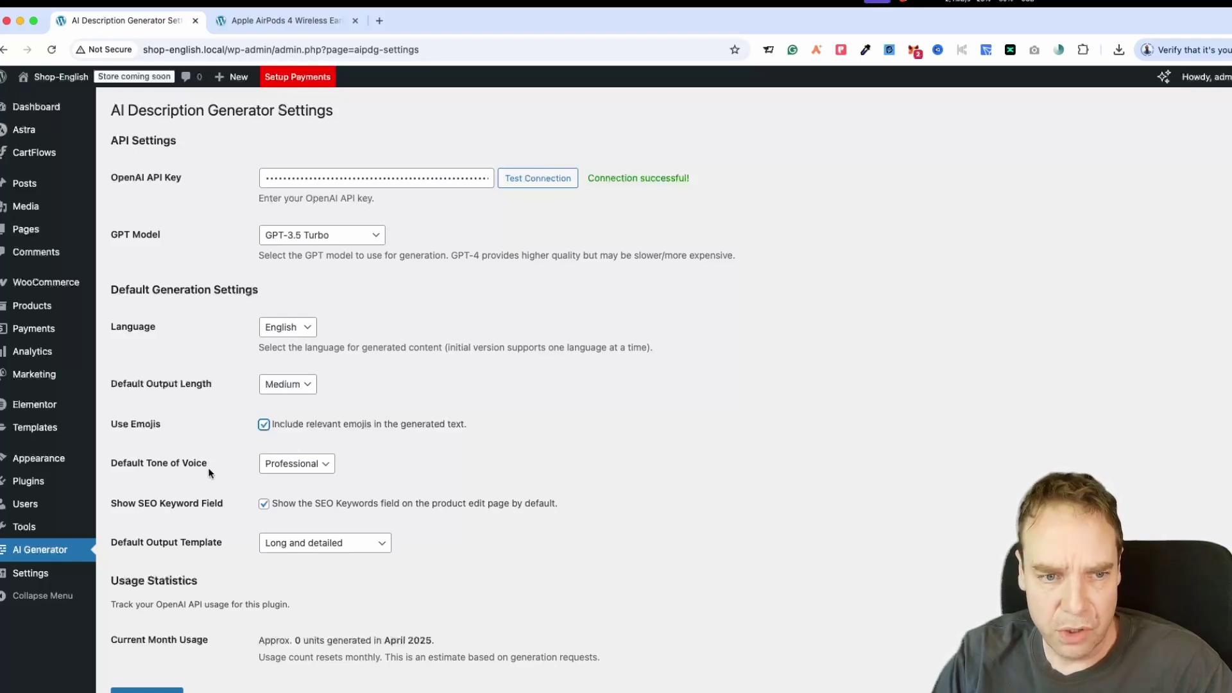
{"action": "left_click", "coordinate": [309, 467]}
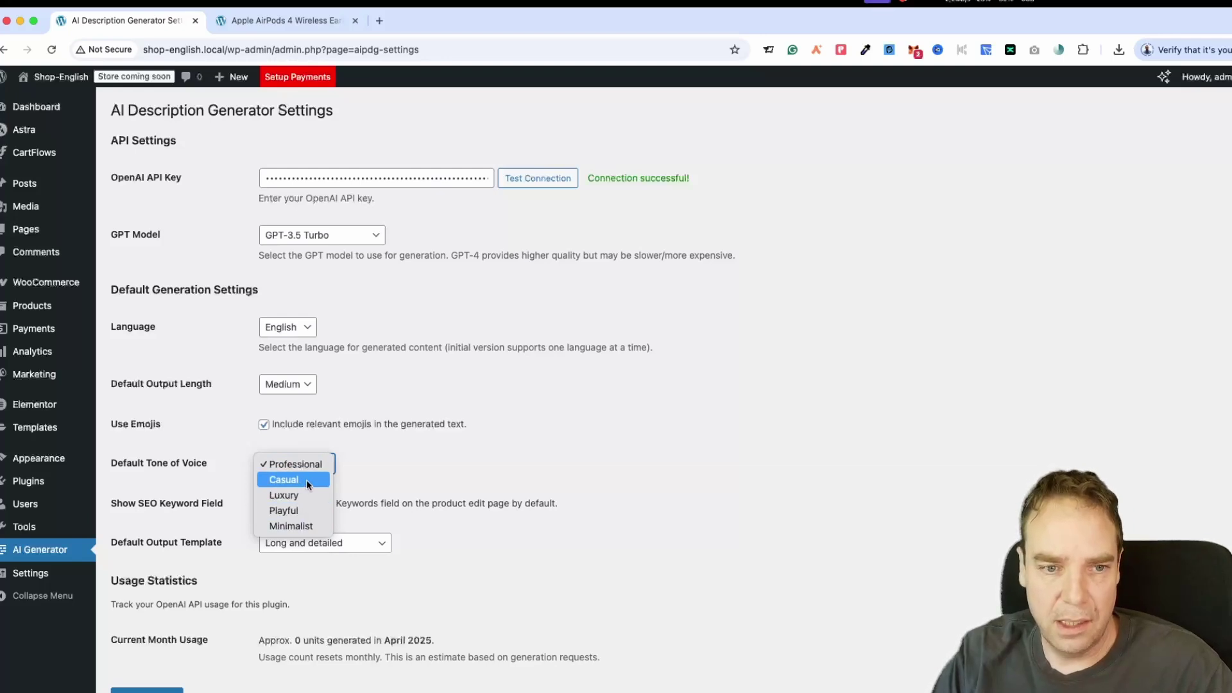
{"action": "left_click", "coordinate": [309, 485]}
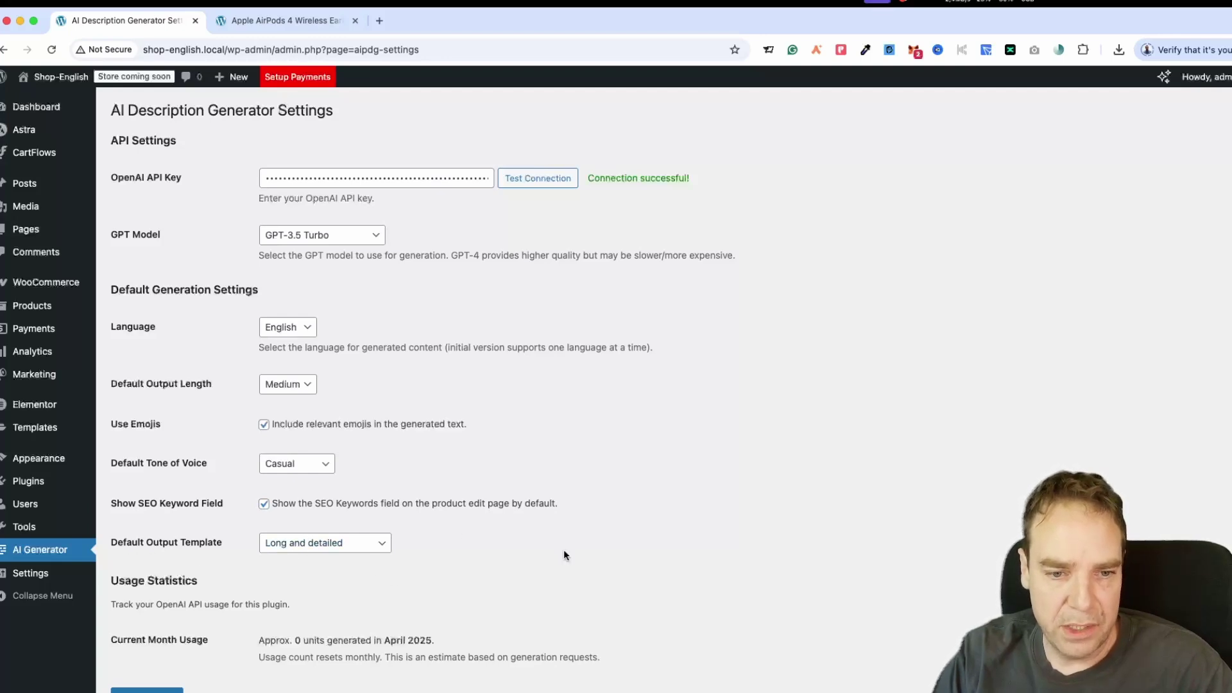
{"action": "scroll", "coordinate": [564, 550], "scroll_direction": "down", "scroll_amount": 2}
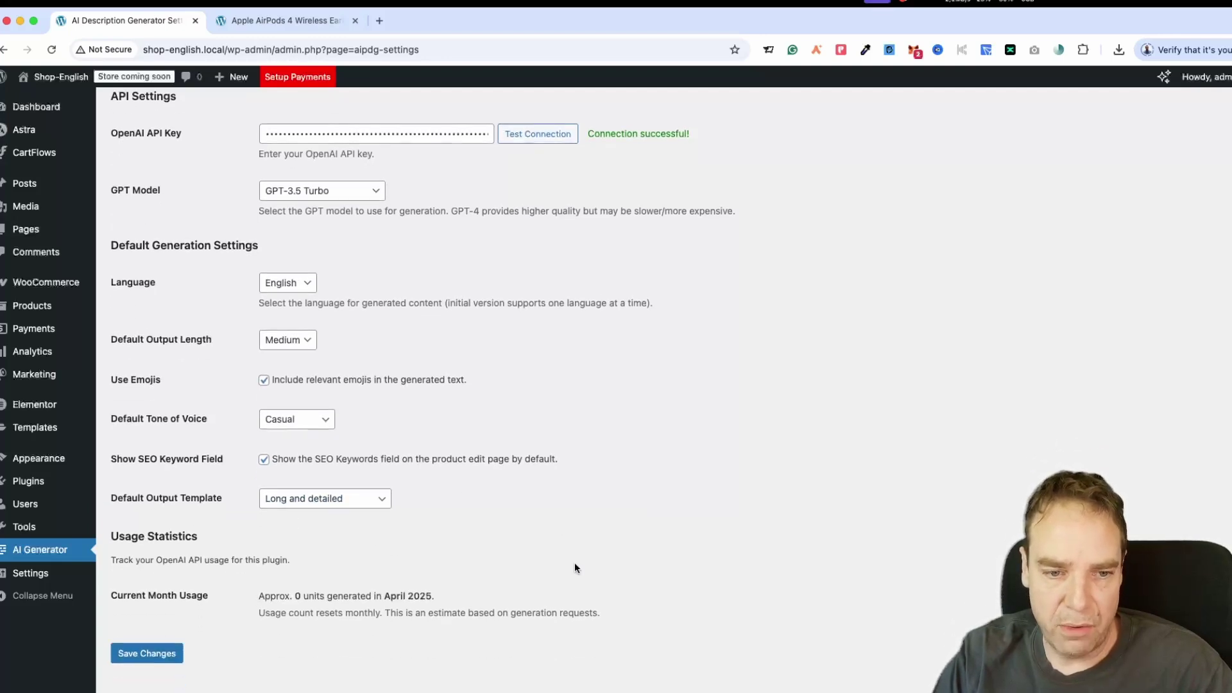
{"action": "left_click", "coordinate": [137, 644]}
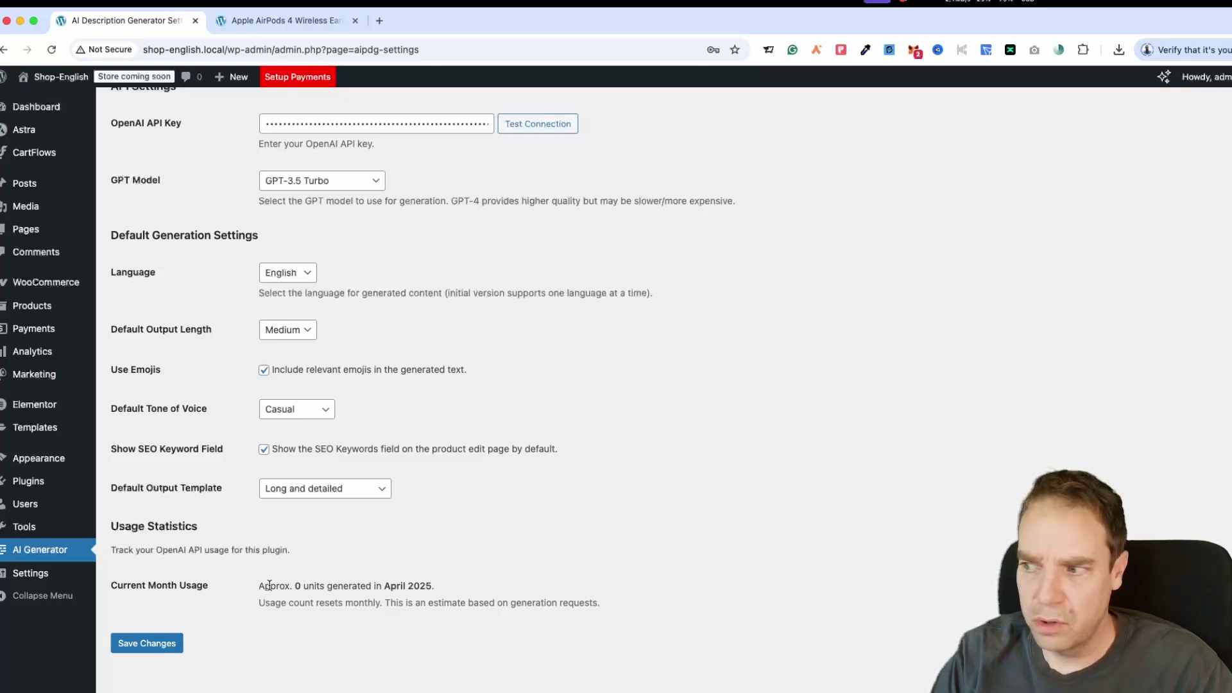
Review the current month usage figures, then go to Products > All Products.
{"action": "left_click_drag", "start_coordinate": [257, 602], "coordinate": [373, 602]}
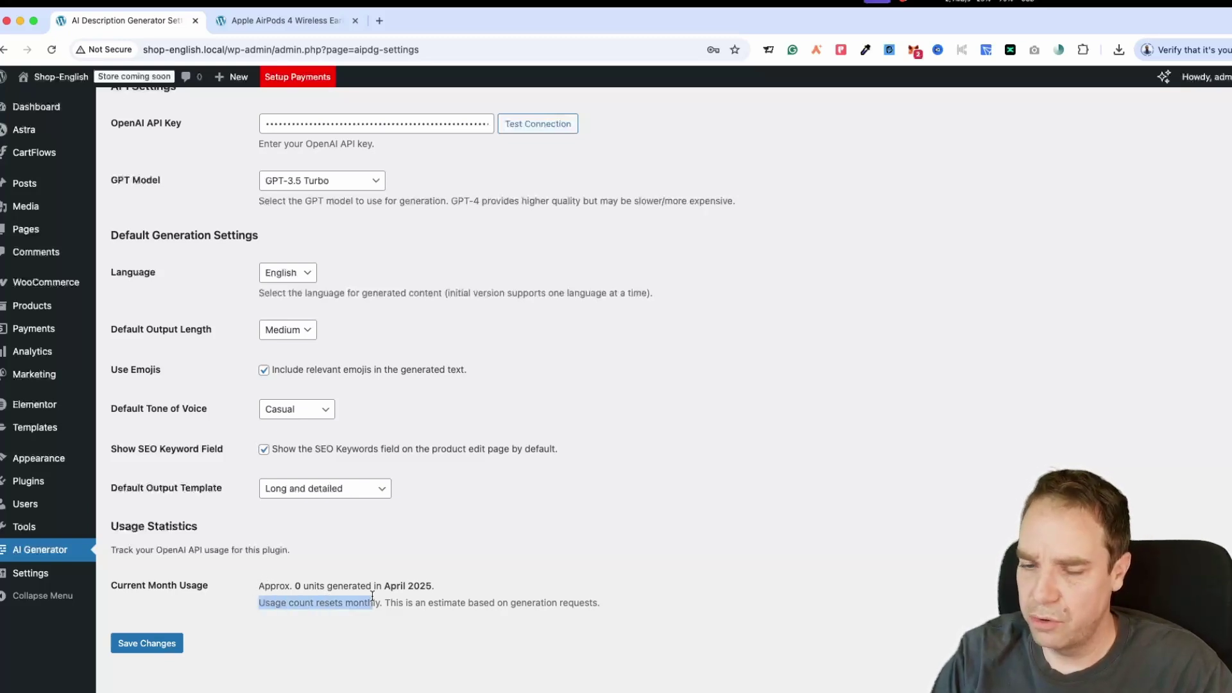
{"action": "left_click", "coordinate": [338, 589]}
{"action": "left_click_drag", "start_coordinate": [442, 584], "coordinate": [383, 586]}
{"action": "left_click", "coordinate": [260, 582]}
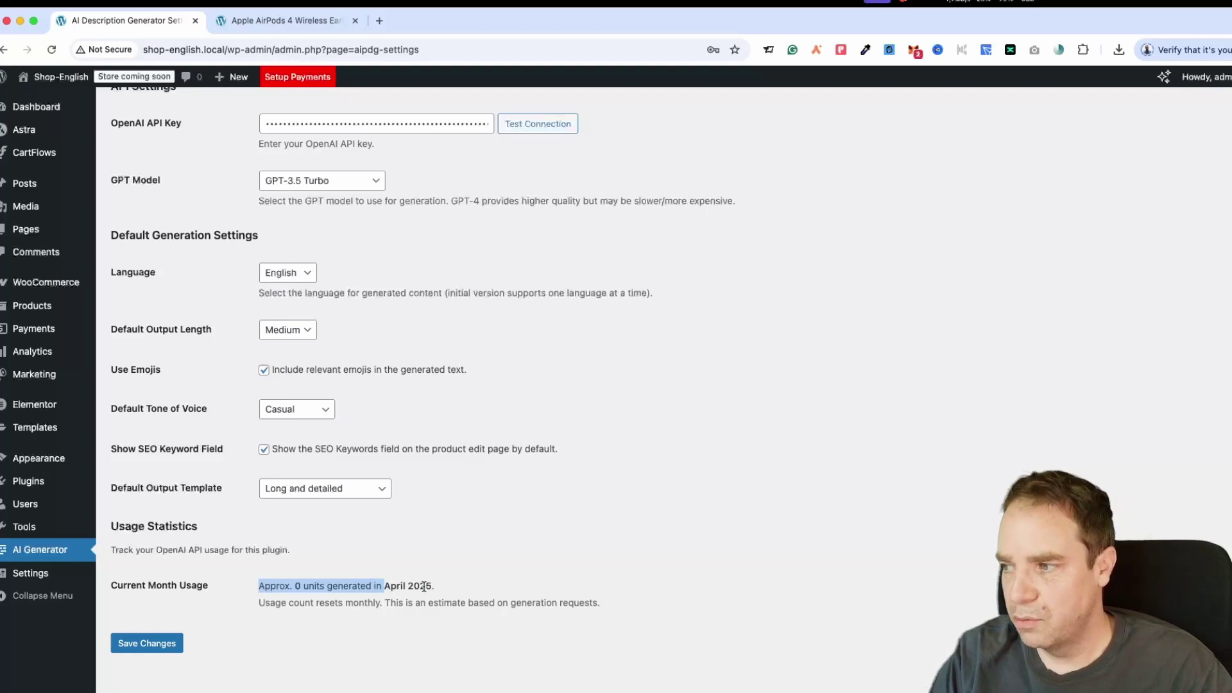
{"action": "left_click", "coordinate": [464, 599]}
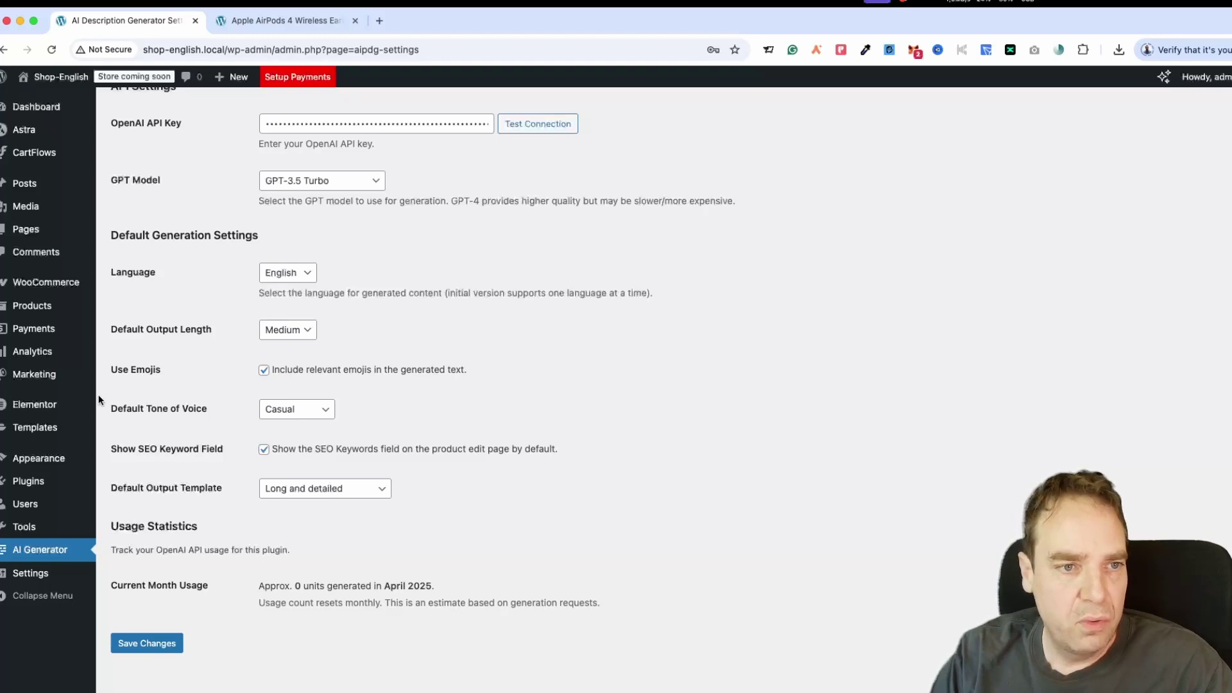
{"action": "left_click", "coordinate": [31, 309]}
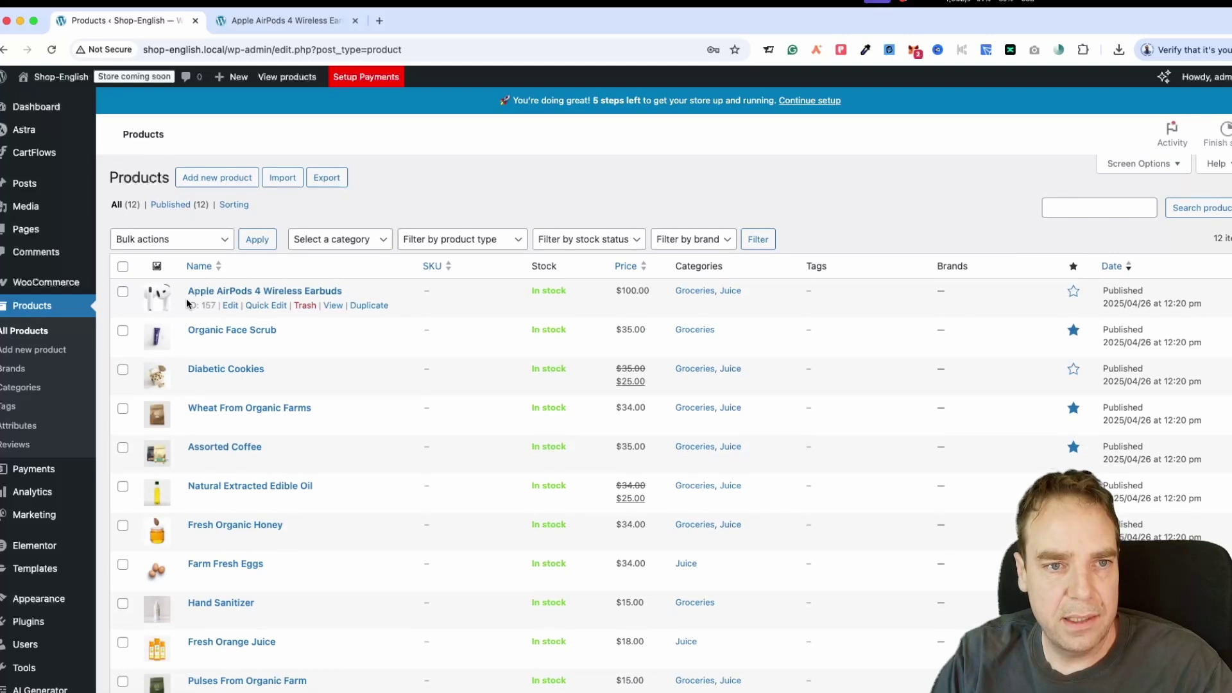
Open the AirPods product editor in a new tab and confirm its tone is Casual.
{"action": "right_click", "coordinate": [229, 307]}
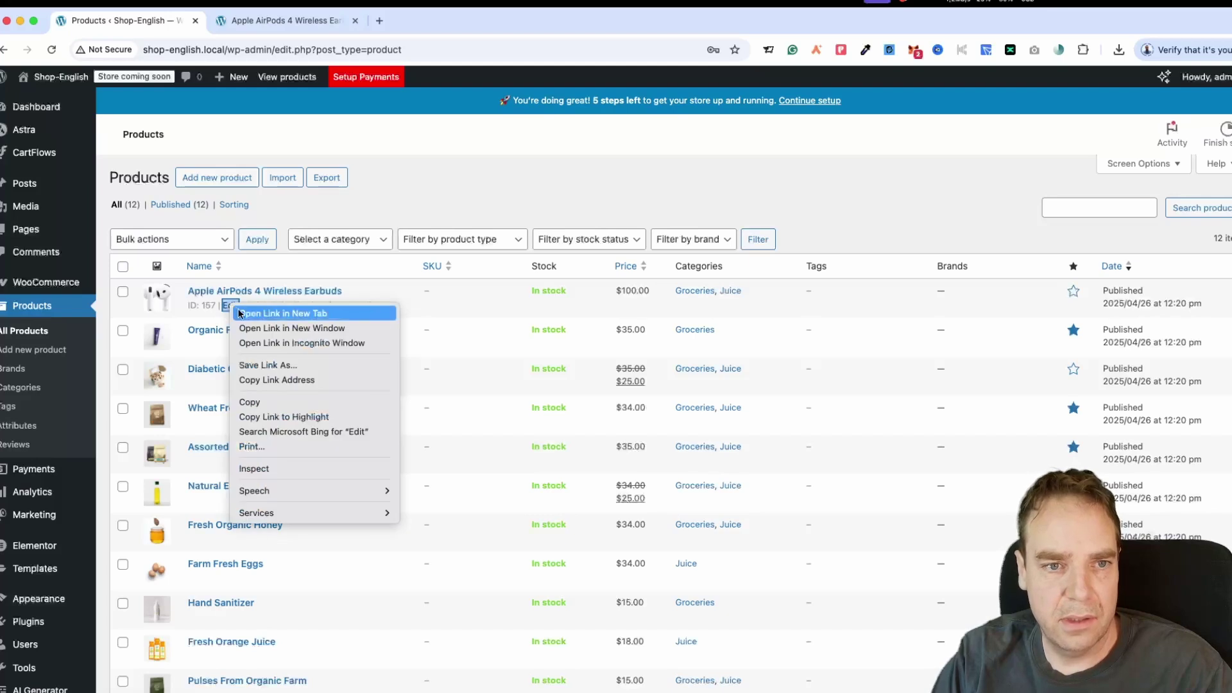
{"action": "left_click", "coordinate": [283, 314]}
{"action": "left_click", "coordinate": [303, 25]}
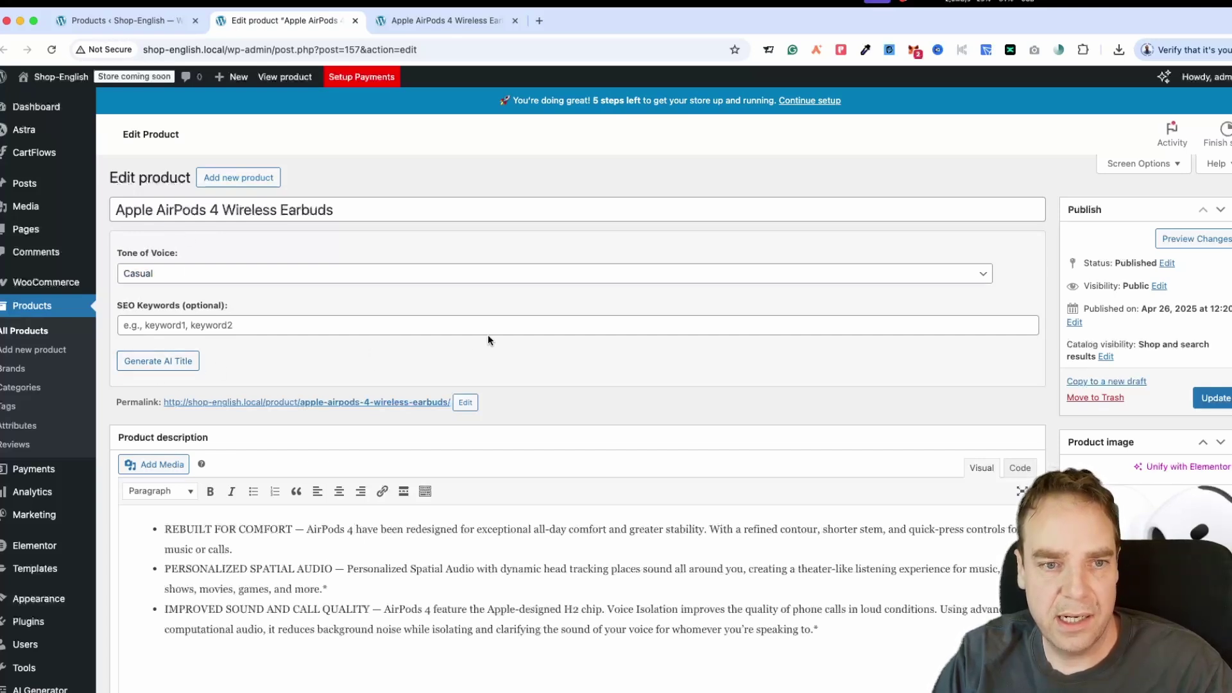
{"action": "scroll", "coordinate": [450, 321], "scroll_direction": "down", "scroll_amount": 1}
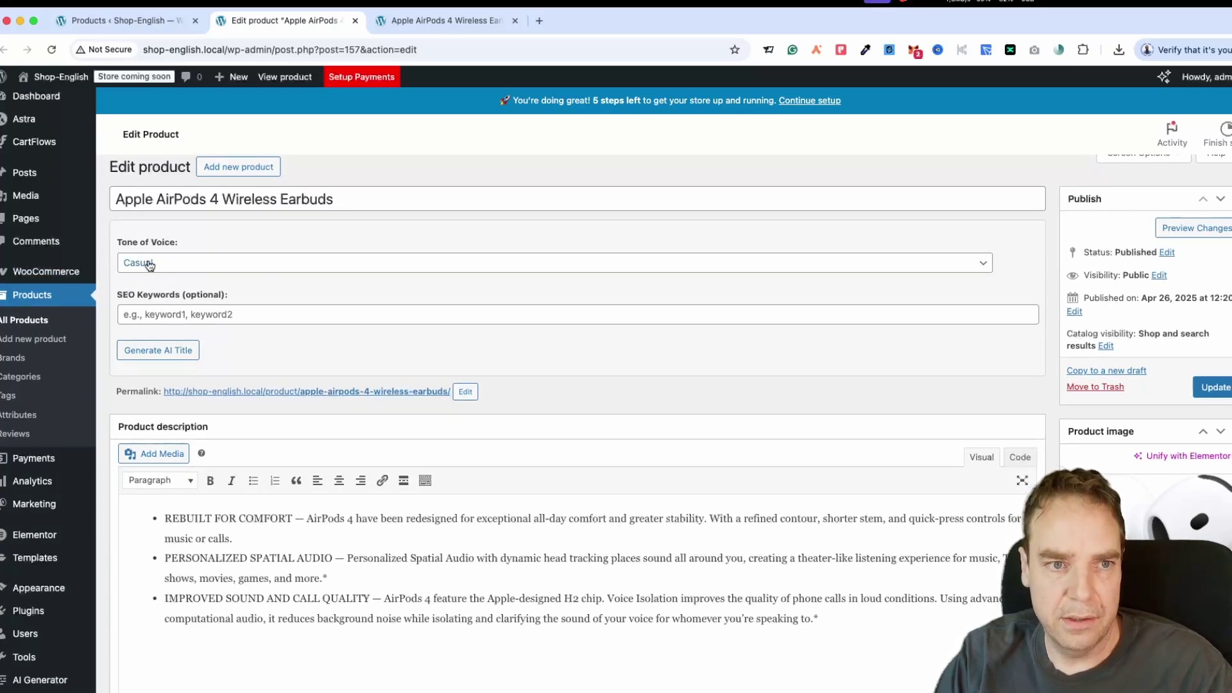
{"action": "left_click", "coordinate": [207, 263]}
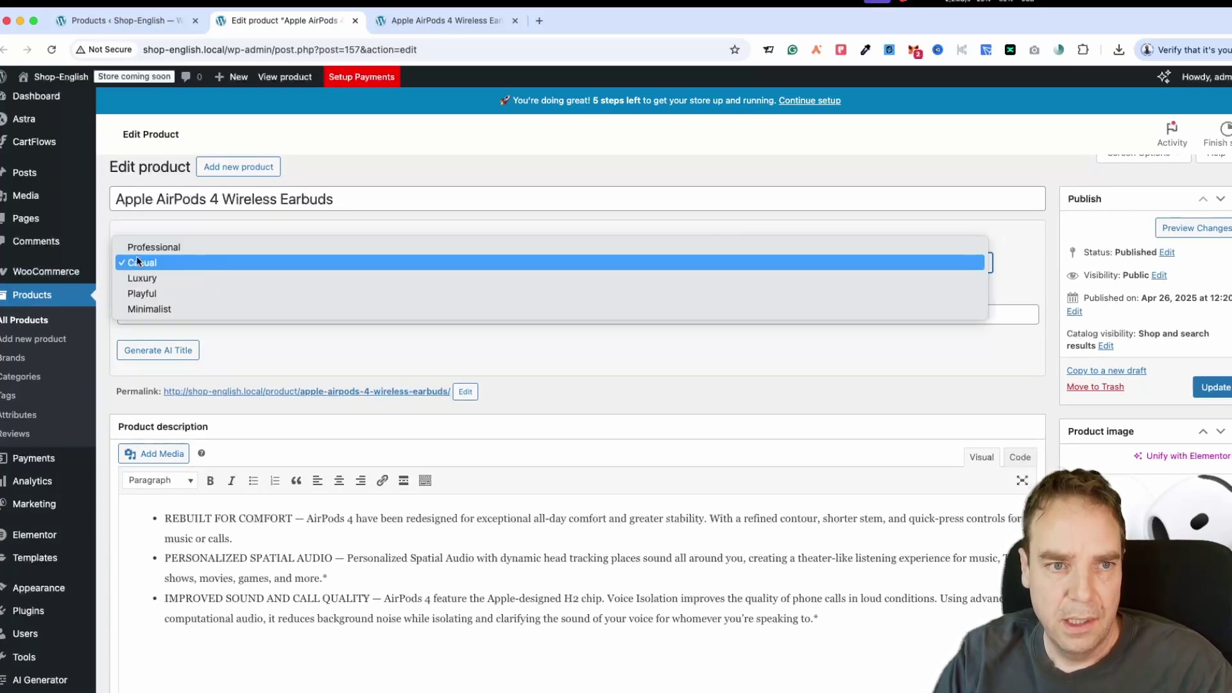
{"action": "left_click", "coordinate": [128, 221]}
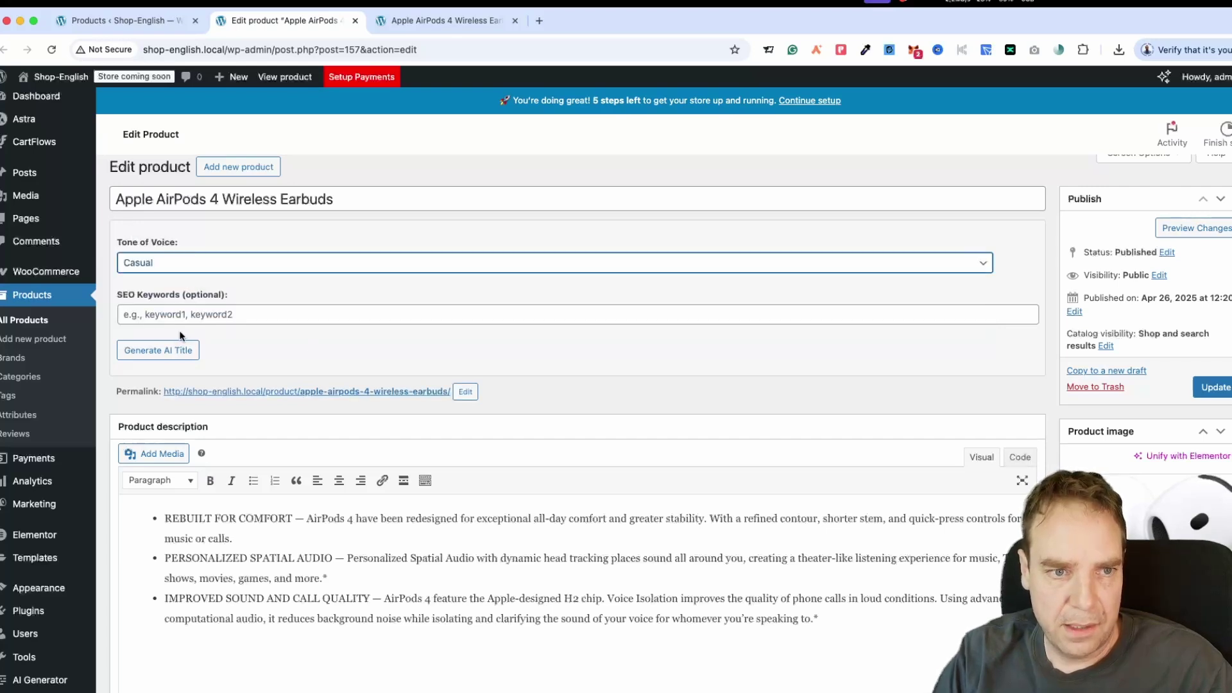
Inspect the SEO keywords field and the Apple AirPods 4 Wireless Earbuds title.
{"action": "left_click", "coordinate": [201, 314]}
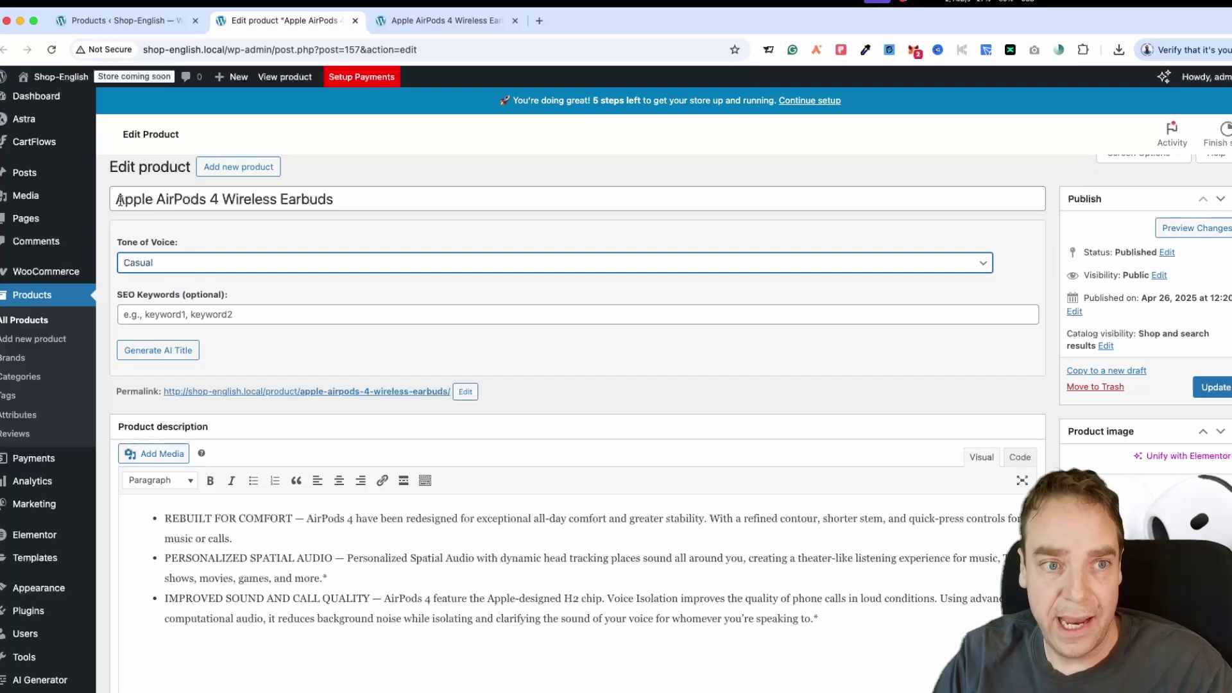
{"action": "left_click_drag", "start_coordinate": [119, 201], "coordinate": [341, 199]}
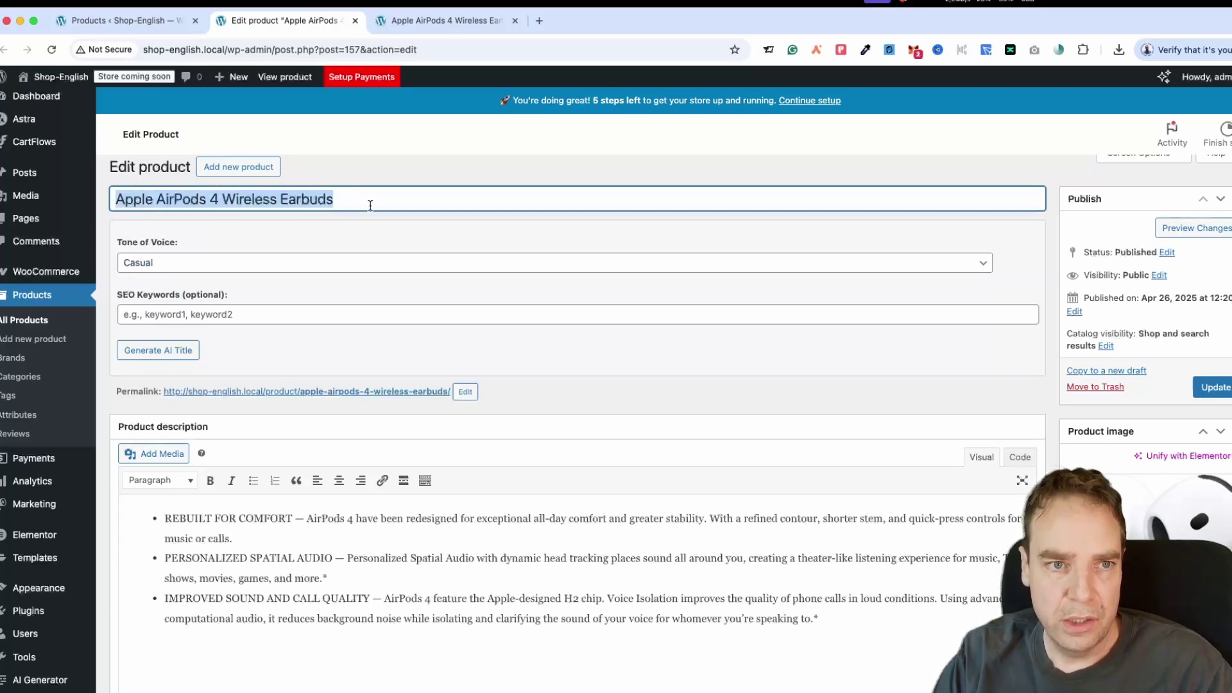
{"action": "left_click", "coordinate": [370, 205]}
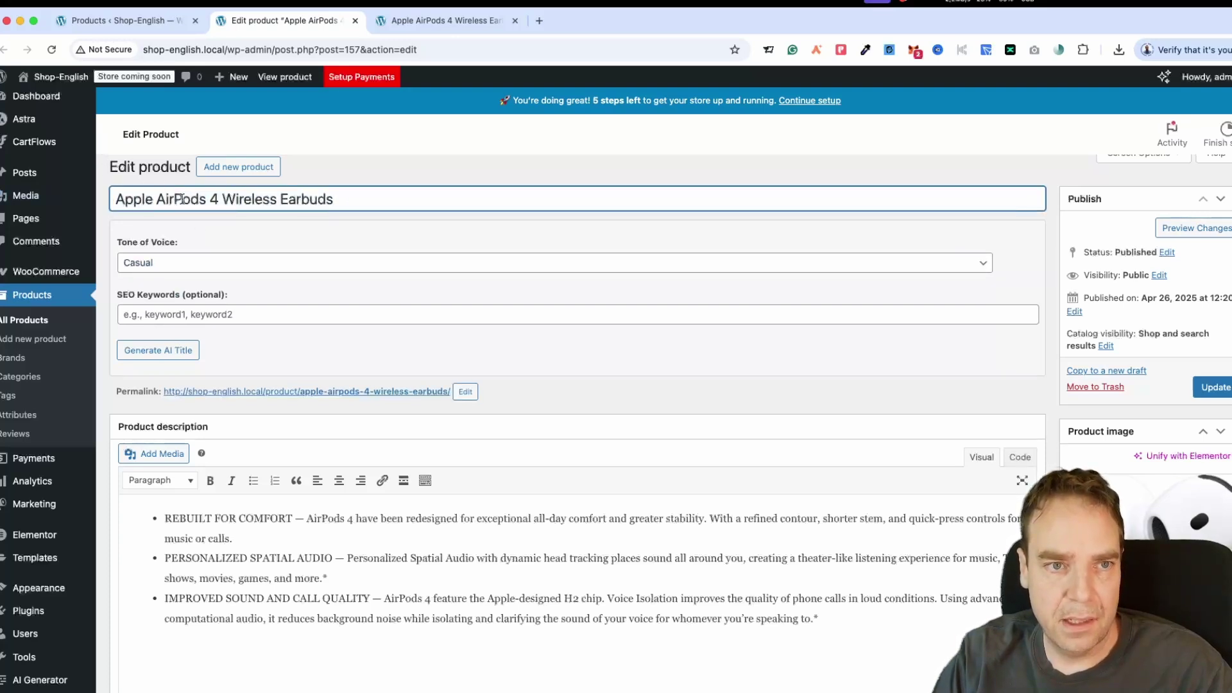
{"action": "left_click", "coordinate": [337, 221]}
{"action": "scroll", "coordinate": [522, 321], "scroll_direction": "down", "scroll_amount": 3}
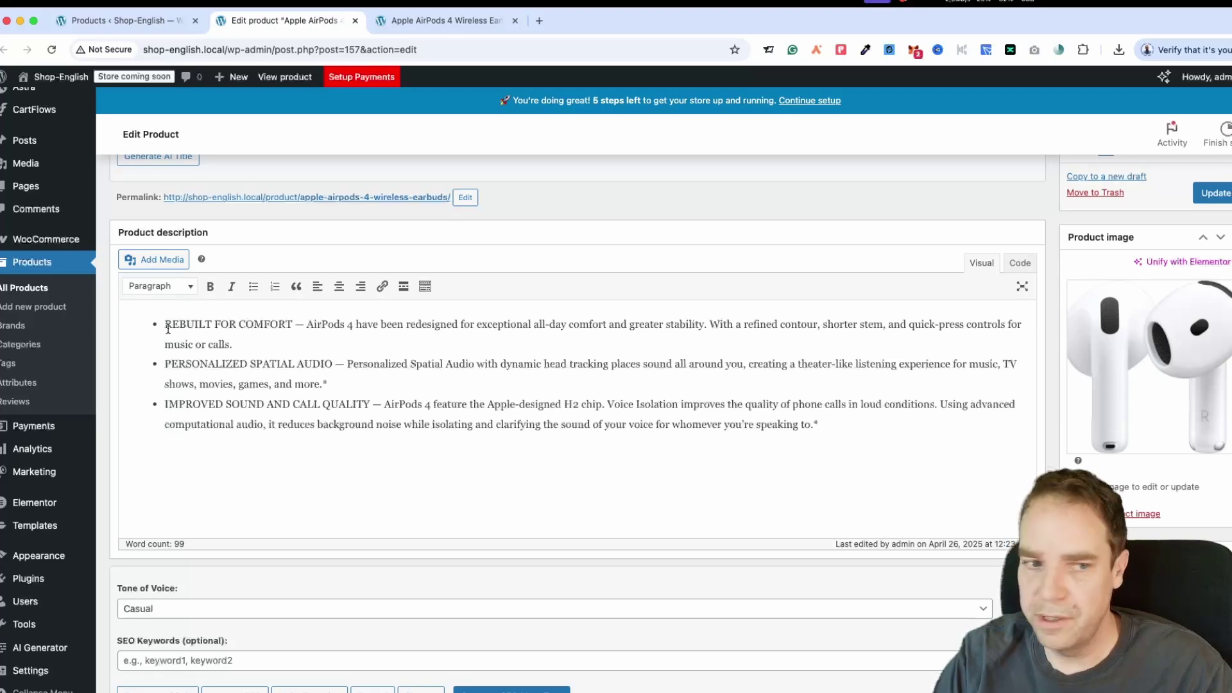
{"action": "scroll", "coordinate": [168, 334], "scroll_direction": "down", "scroll_amount": 3}
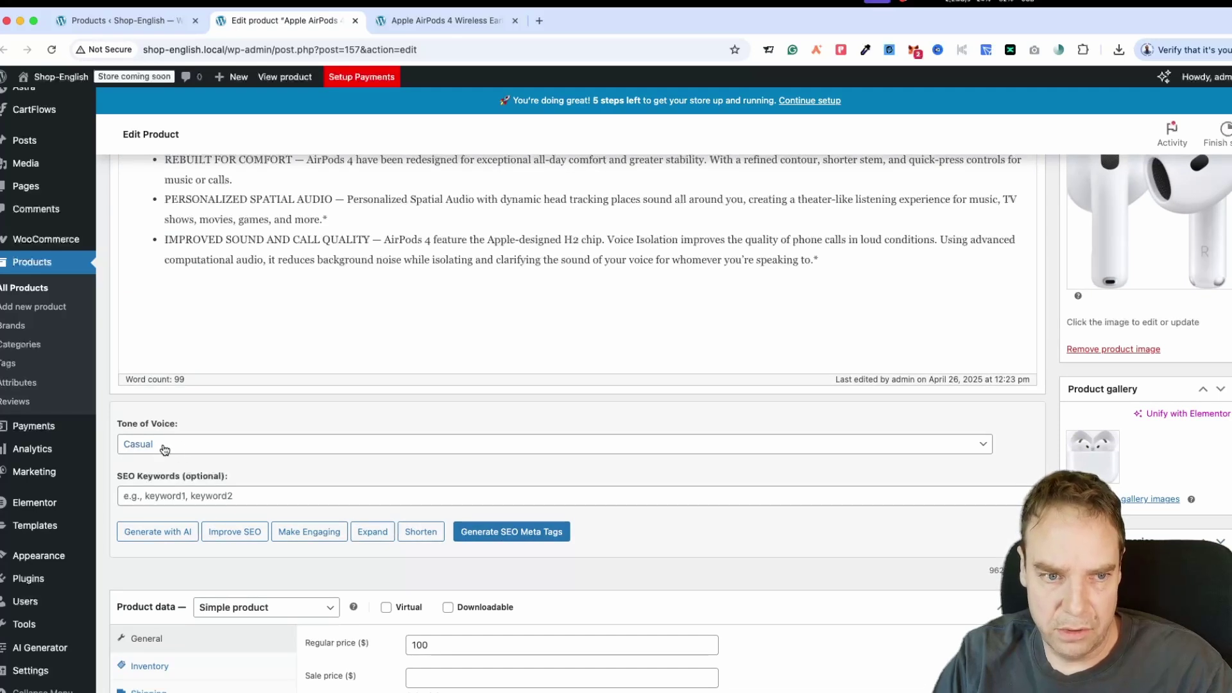
{"action": "scroll", "coordinate": [297, 462], "scroll_direction": "down", "scroll_amount": 1}
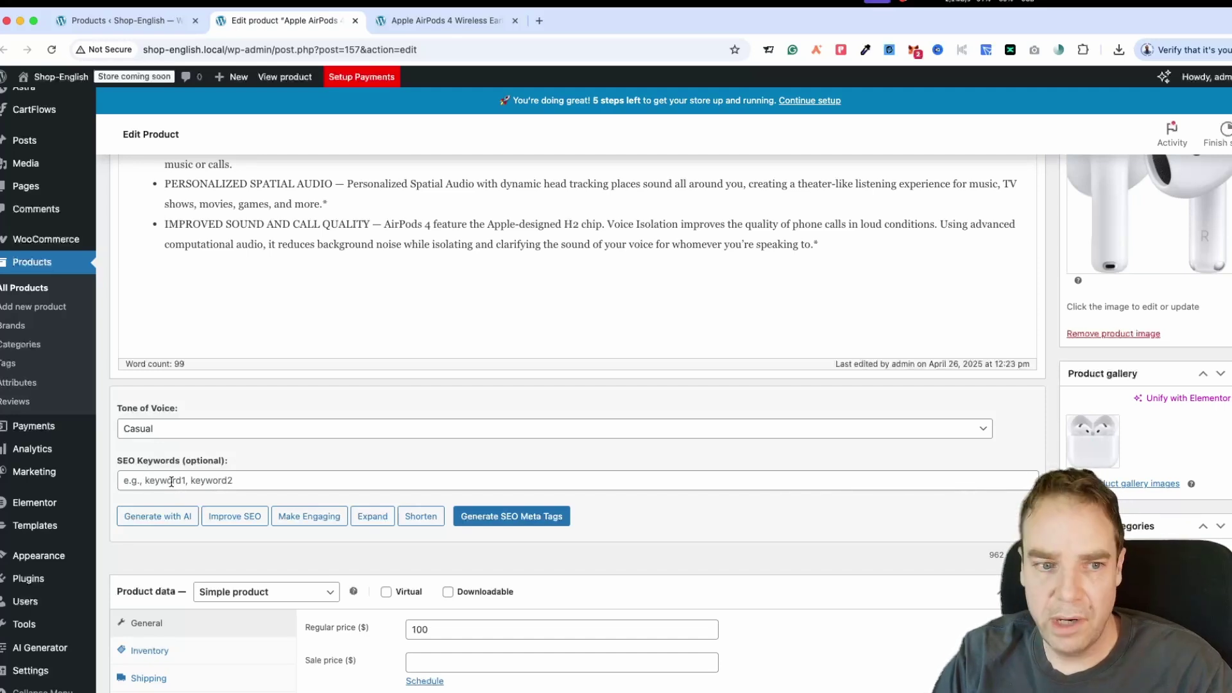
{"action": "scroll", "coordinate": [173, 482], "scroll_direction": "down", "scroll_amount": 1}
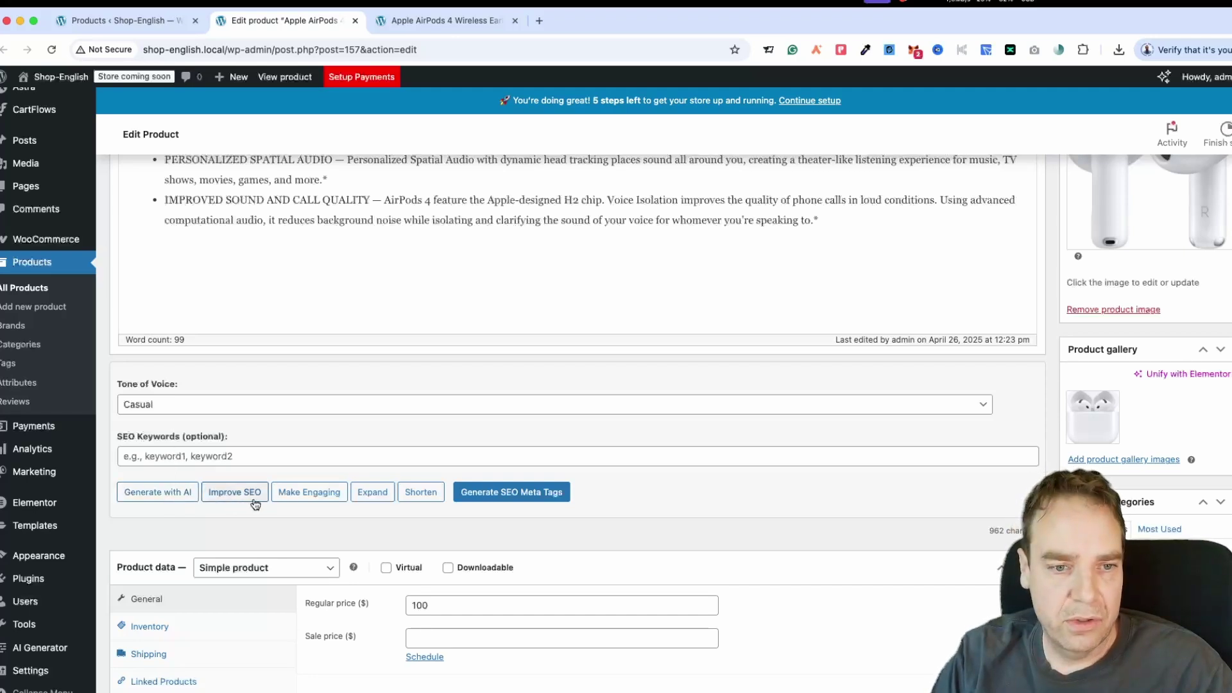
{"action": "scroll", "coordinate": [349, 341], "scroll_direction": "up", "scroll_amount": 2}
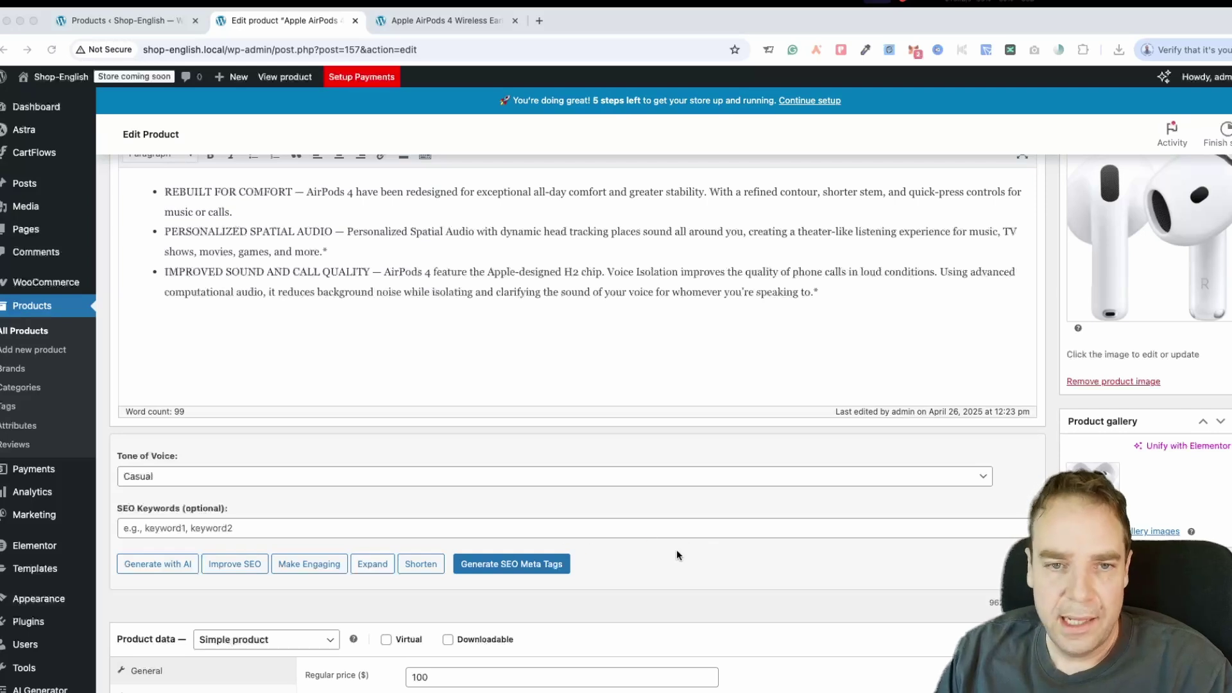
{"action": "scroll", "coordinate": [677, 550], "scroll_direction": "up", "scroll_amount": 5}
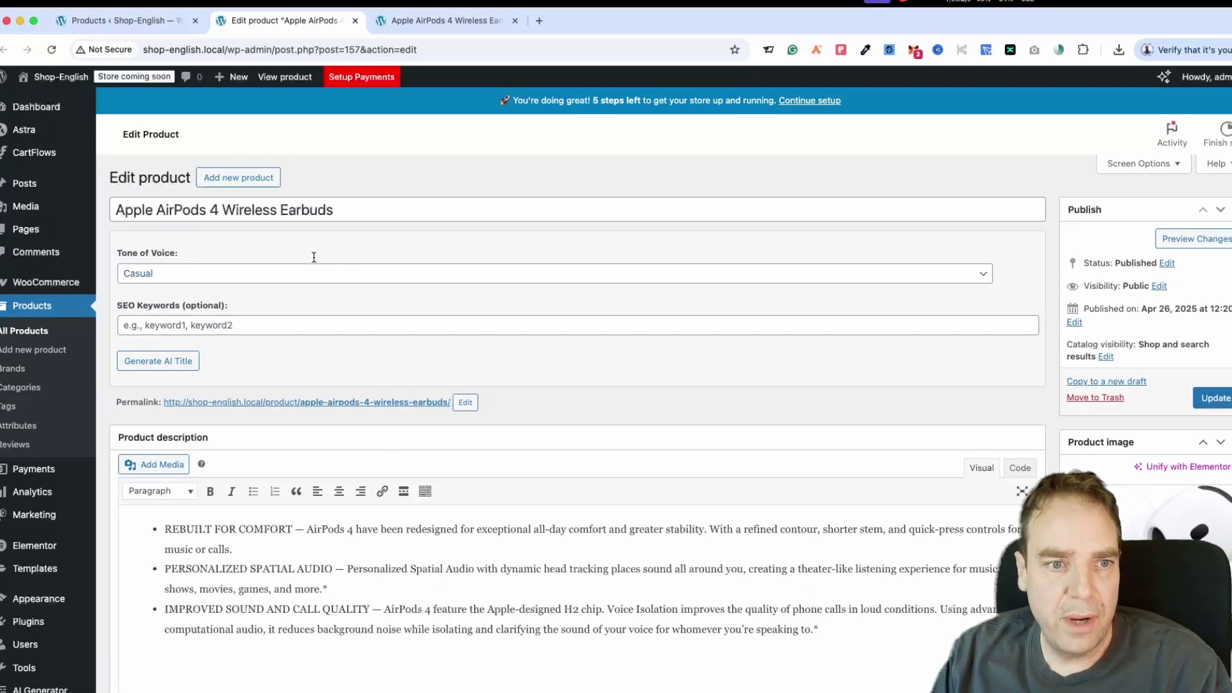
Generate and regenerate an AI title, accepting 'Wireless Freedom 🎵 Apple AirPods 4 Earbuds'.
{"action": "left_click", "coordinate": [163, 363]}
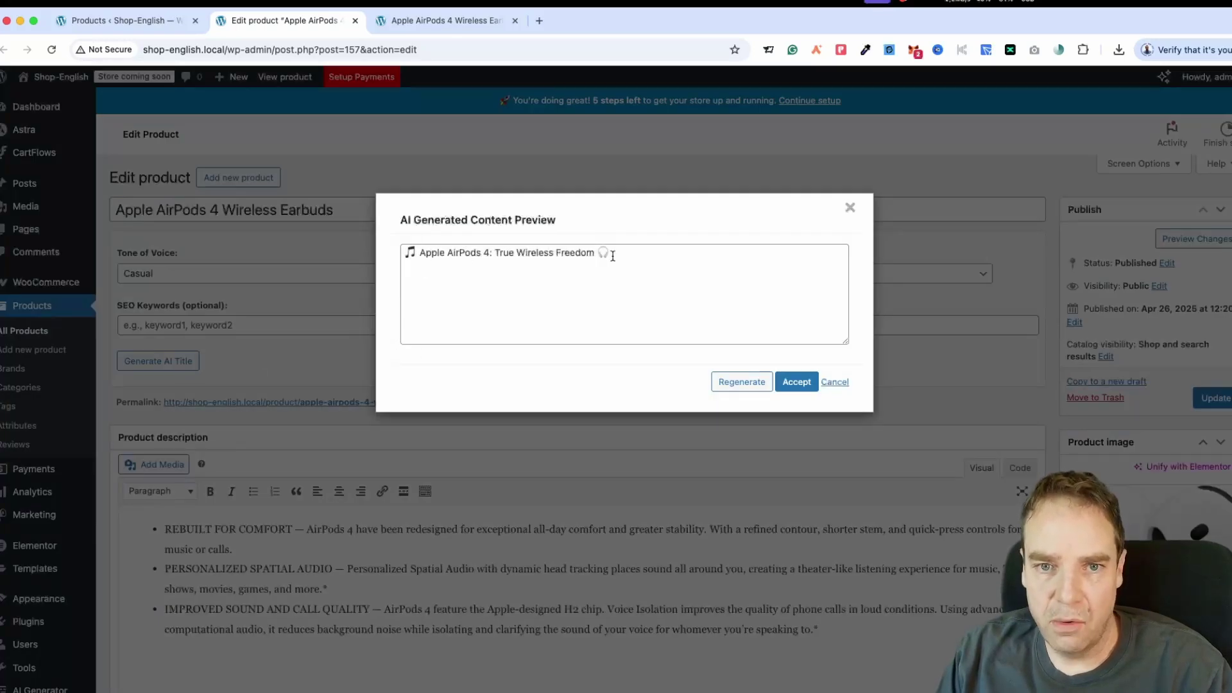
{"action": "left_click_drag", "start_coordinate": [610, 253], "coordinate": [409, 250]}
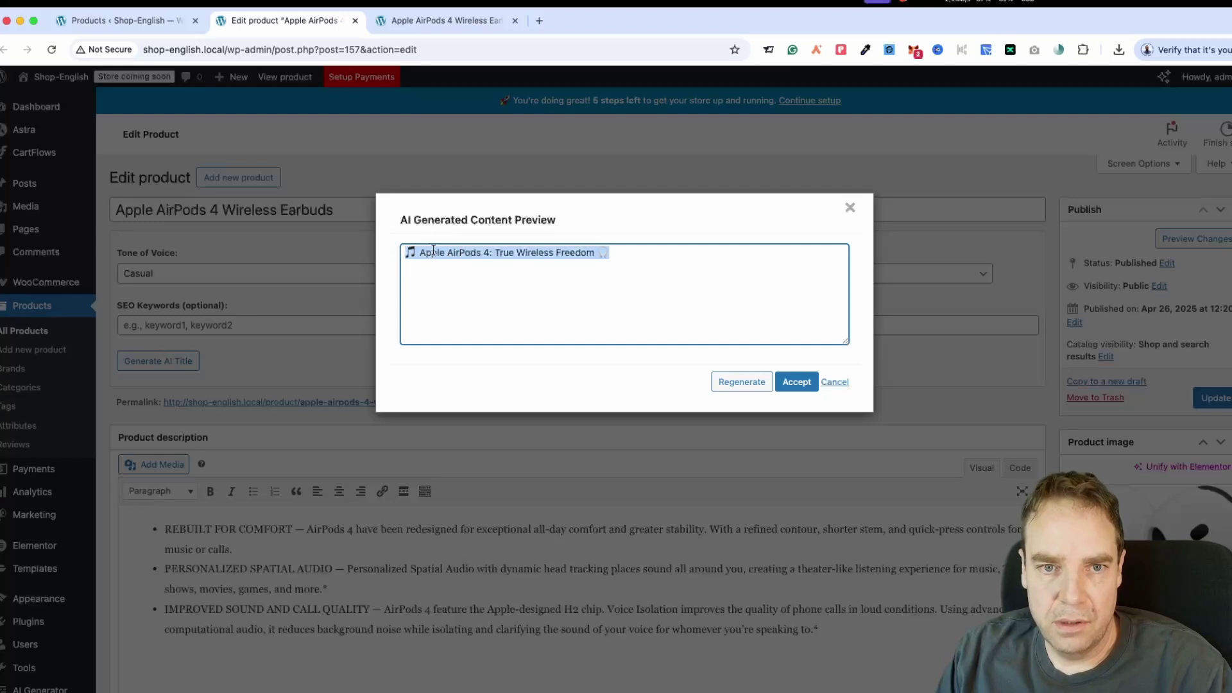
{"action": "left_click", "coordinate": [408, 253]}
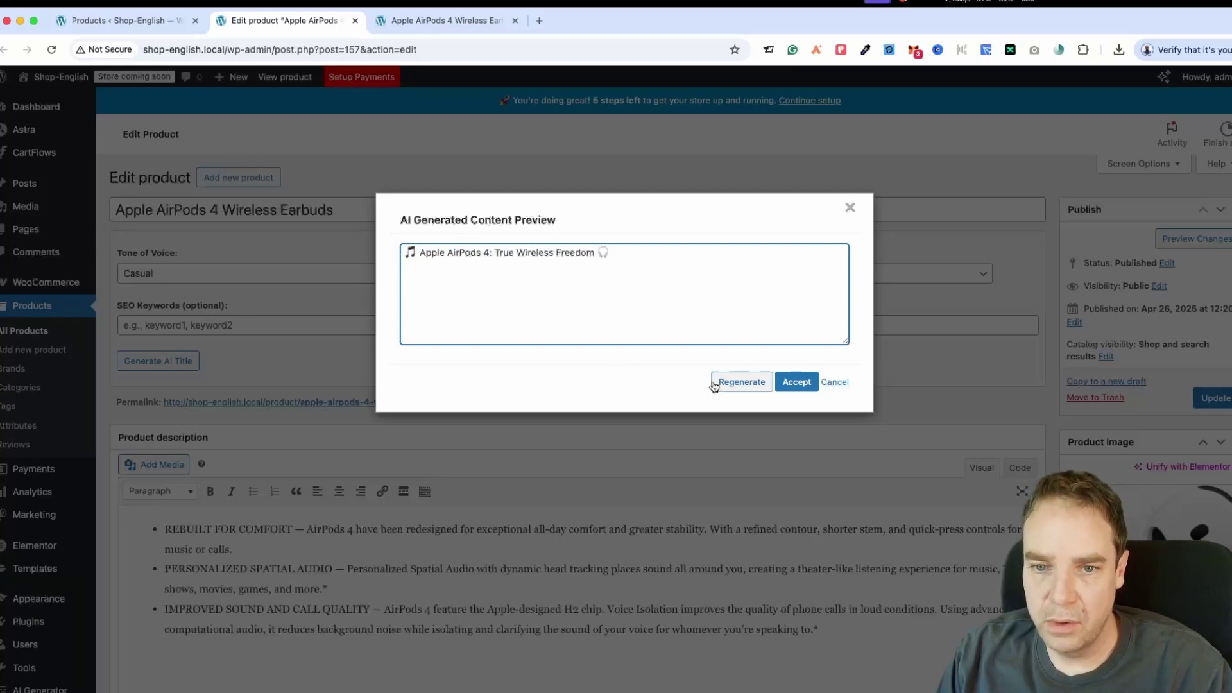
{"action": "left_click", "coordinate": [744, 383]}
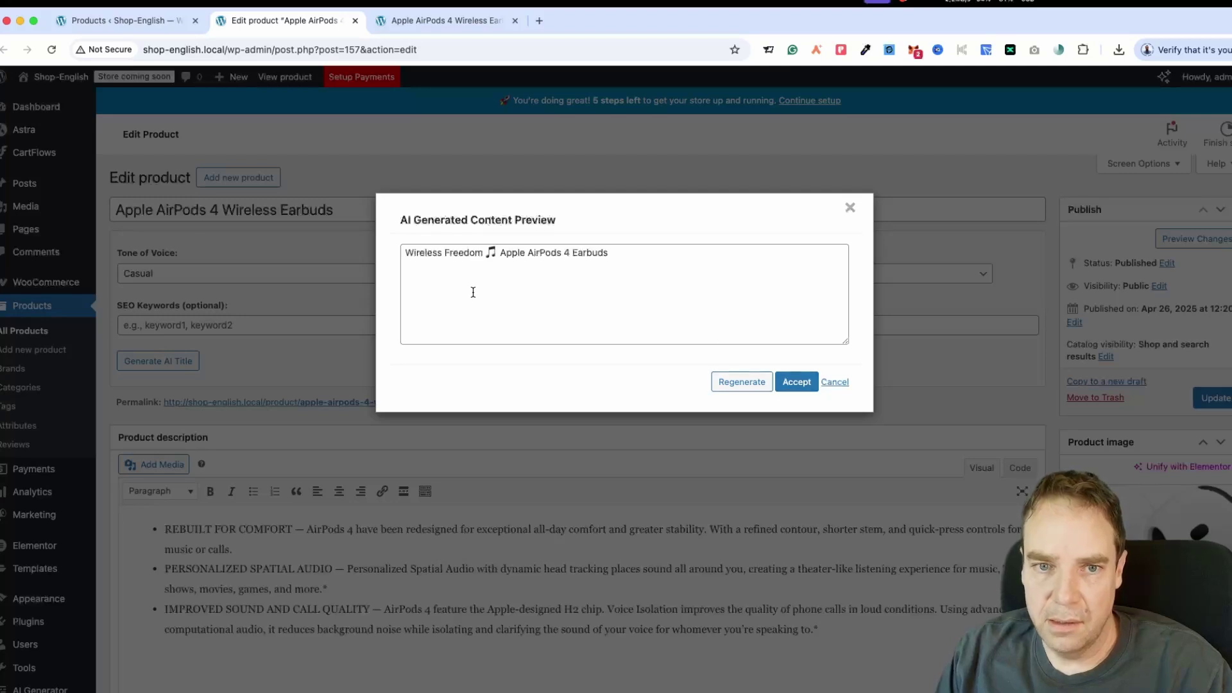
{"action": "left_click", "coordinate": [799, 383]}
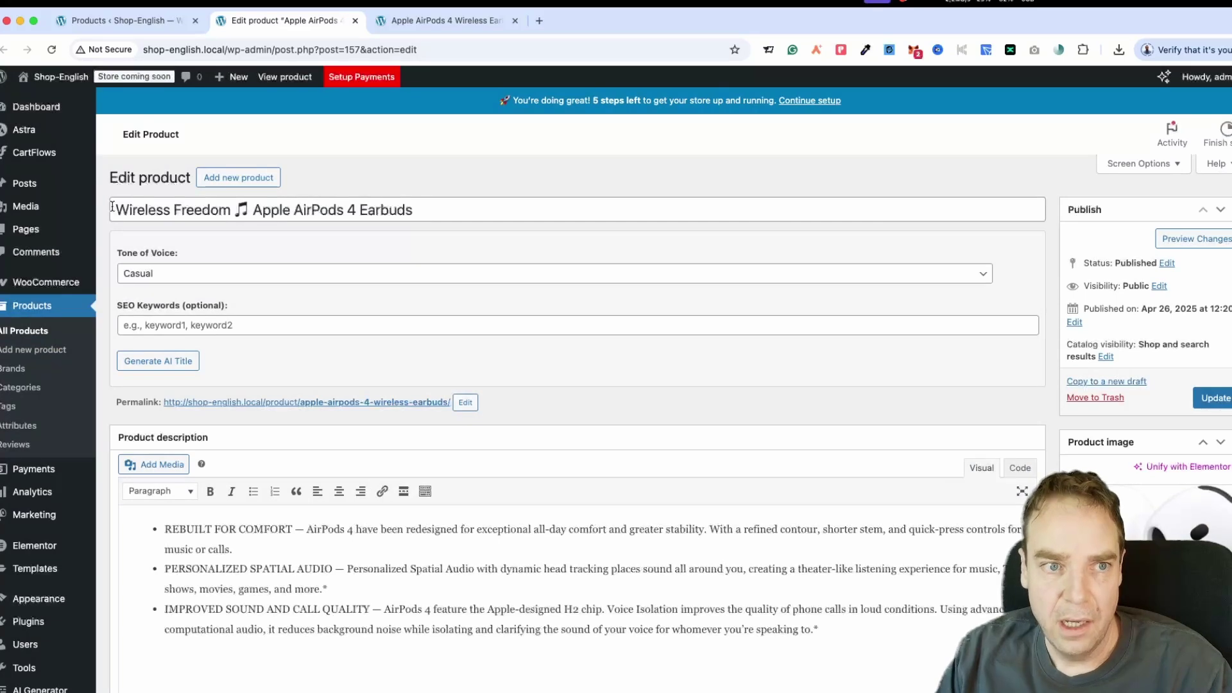
{"action": "left_click_drag", "start_coordinate": [133, 214], "coordinate": [385, 236]}
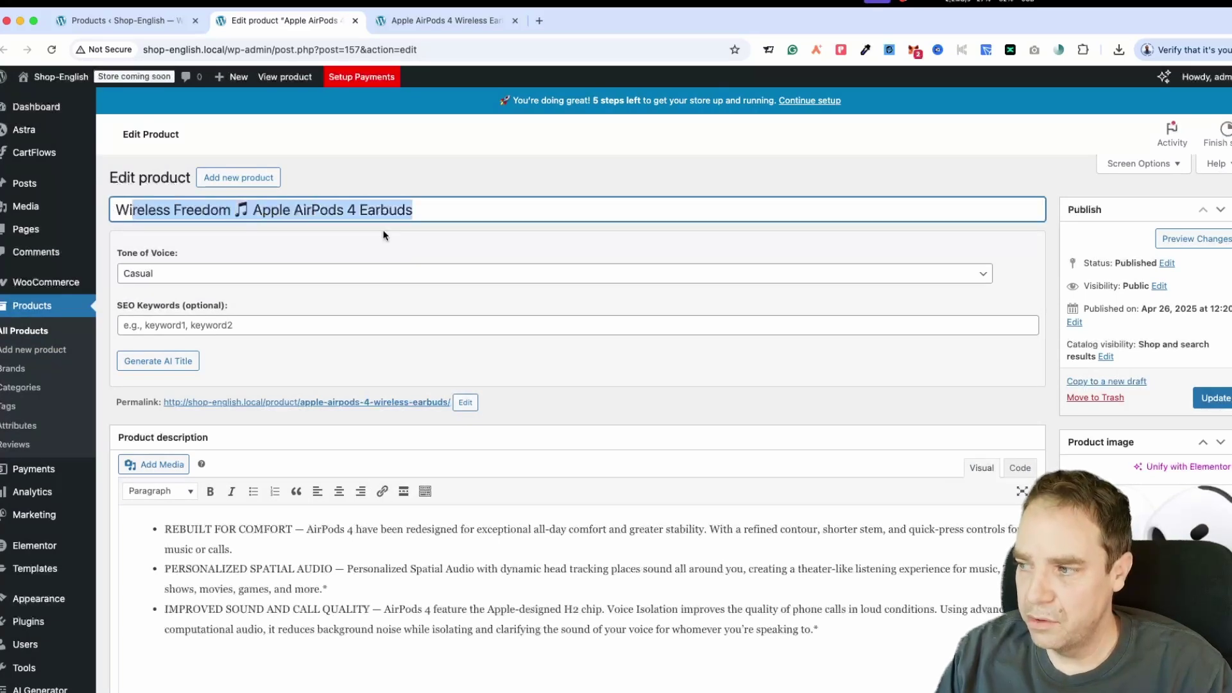
{"action": "left_click", "coordinate": [434, 221]}
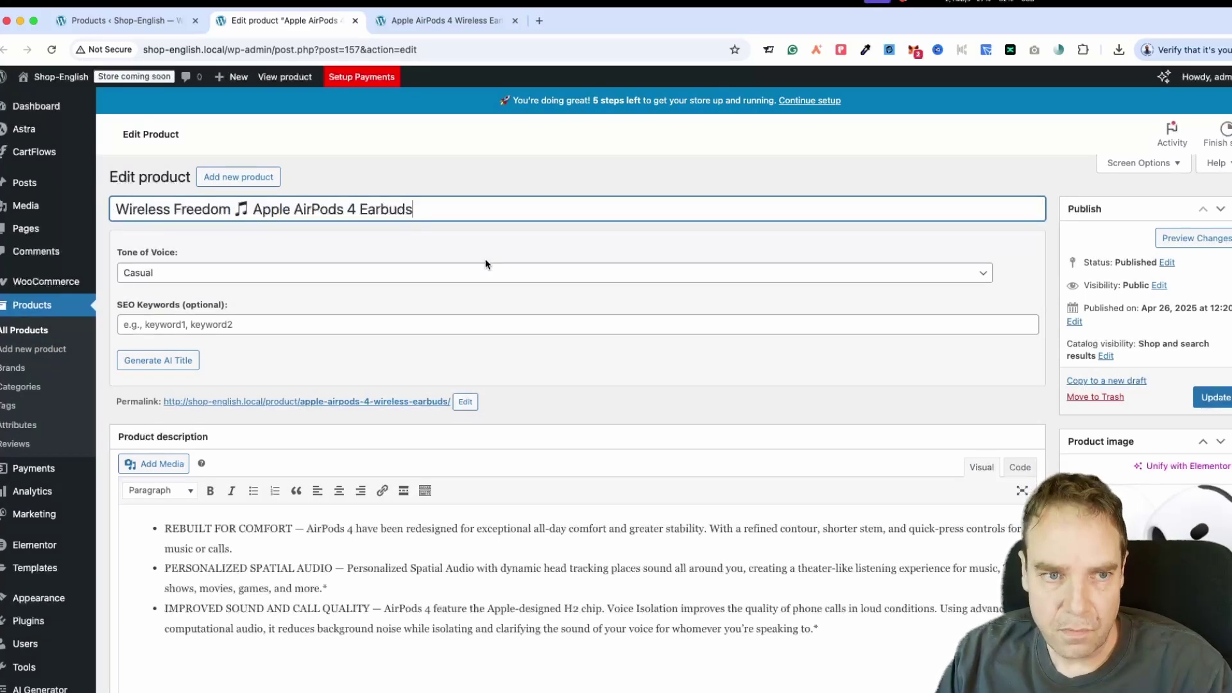
{"action": "scroll", "coordinate": [163, 333], "scroll_direction": "down", "scroll_amount": 5}
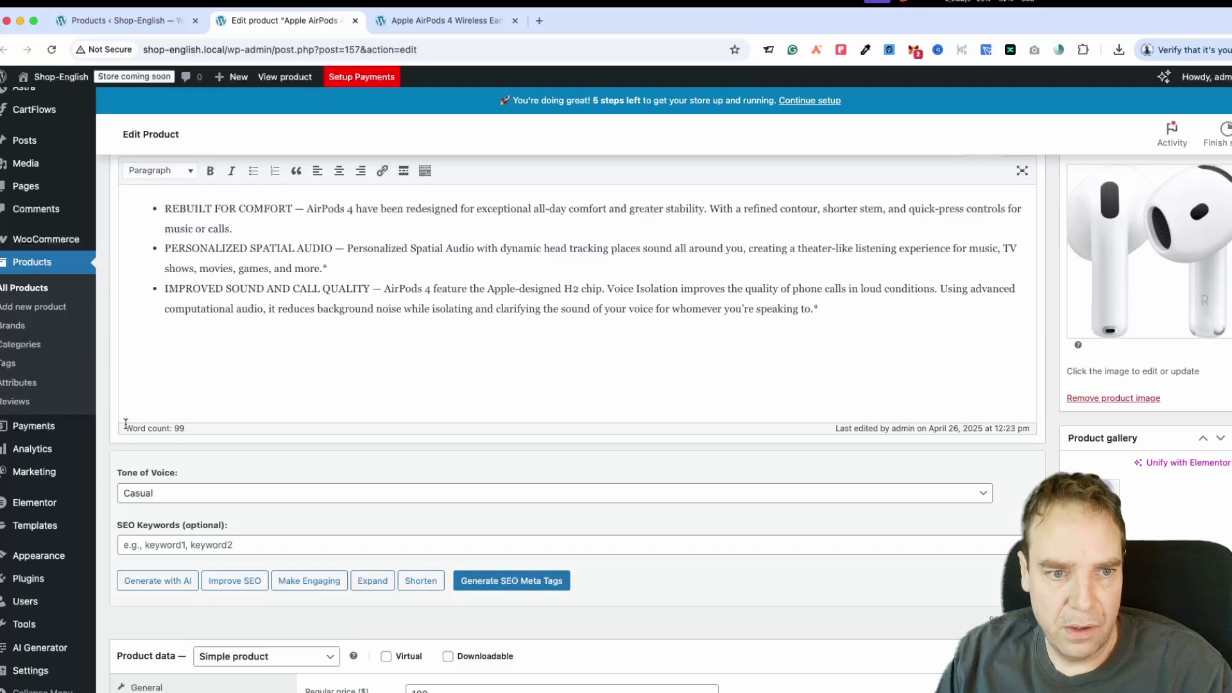
Generate a casual AI description, enlarge and read the preview, then request a new version.
{"action": "scroll", "coordinate": [191, 330], "scroll_direction": "up", "scroll_amount": 1}
{"action": "scroll", "coordinate": [173, 530], "scroll_direction": "up", "scroll_amount": 1}
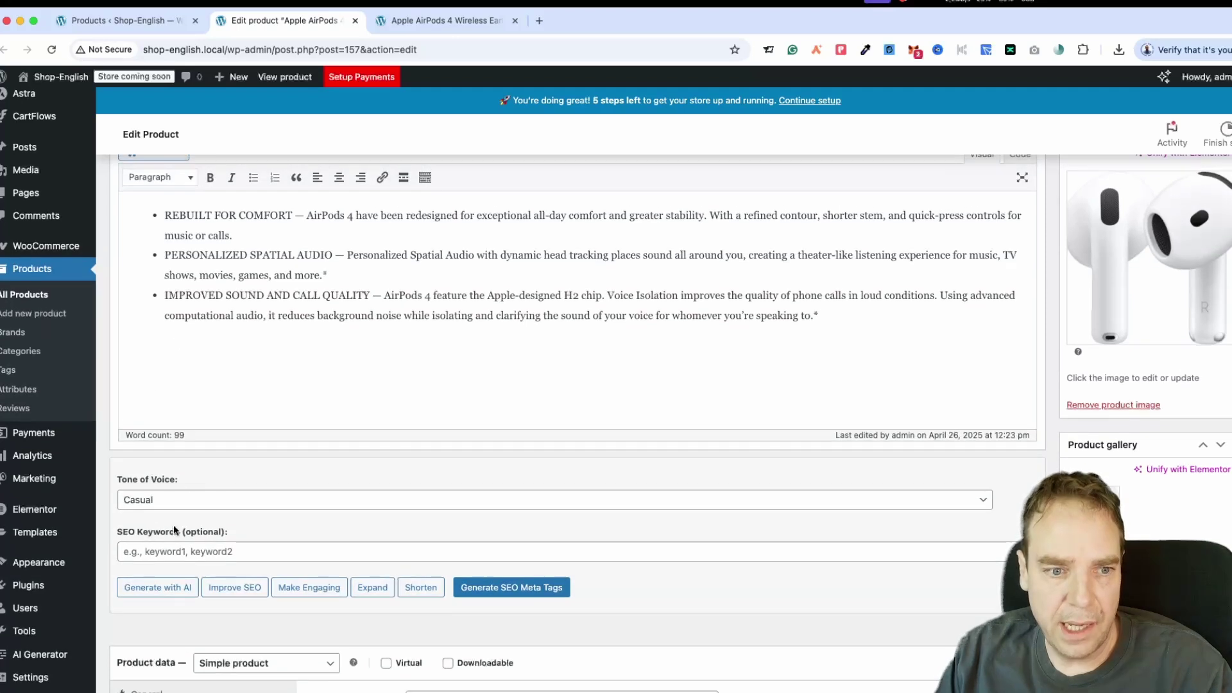
{"action": "left_click", "coordinate": [150, 590]}
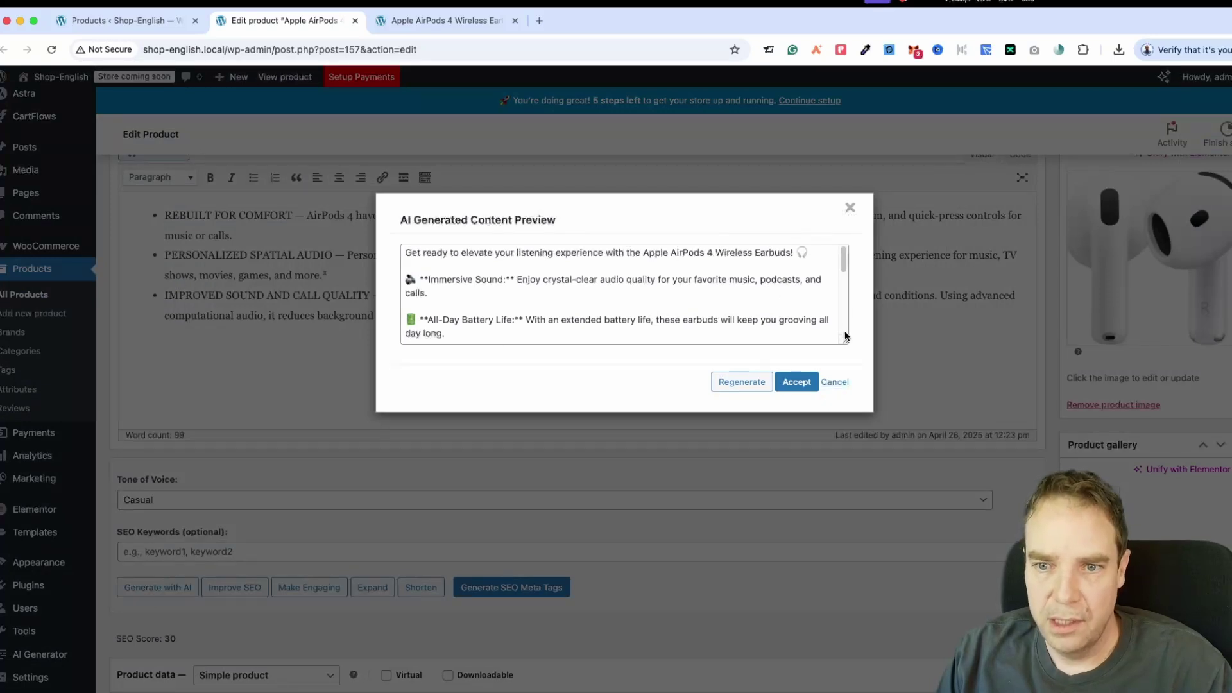
{"action": "left_click_drag", "start_coordinate": [845, 335], "coordinate": [846, 403]}
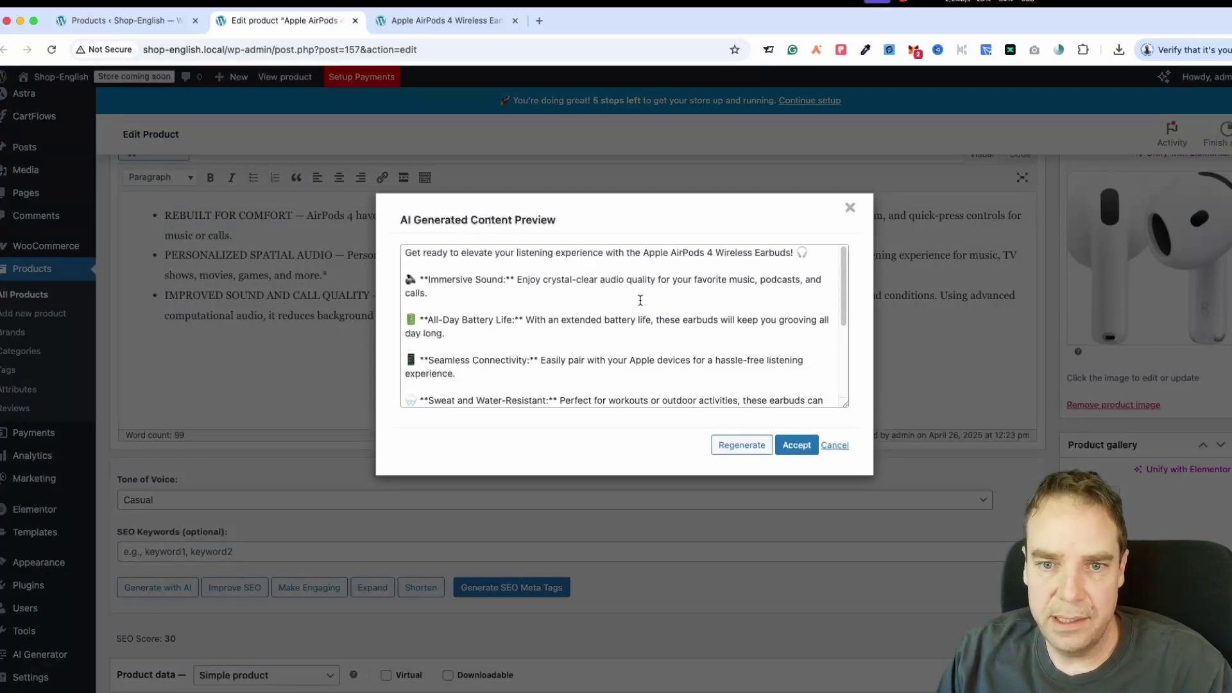
{"action": "scroll", "coordinate": [571, 294], "scroll_direction": "down", "scroll_amount": 5}
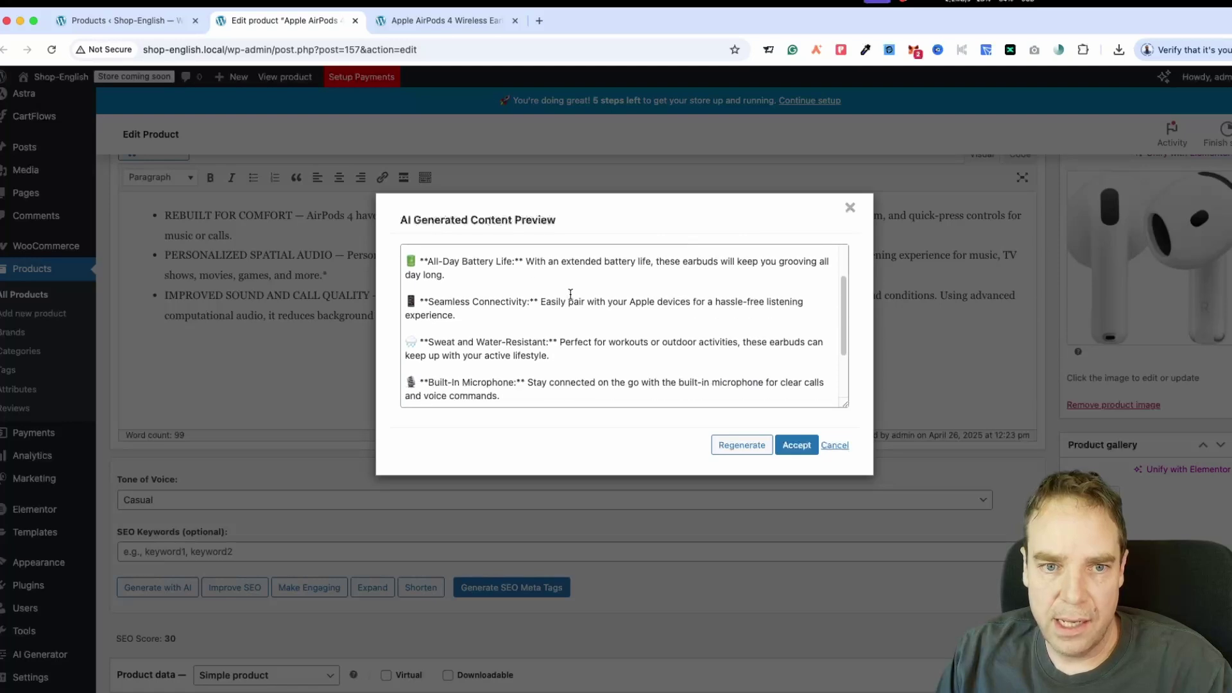
{"action": "scroll", "coordinate": [571, 293], "scroll_direction": "down", "scroll_amount": 6}
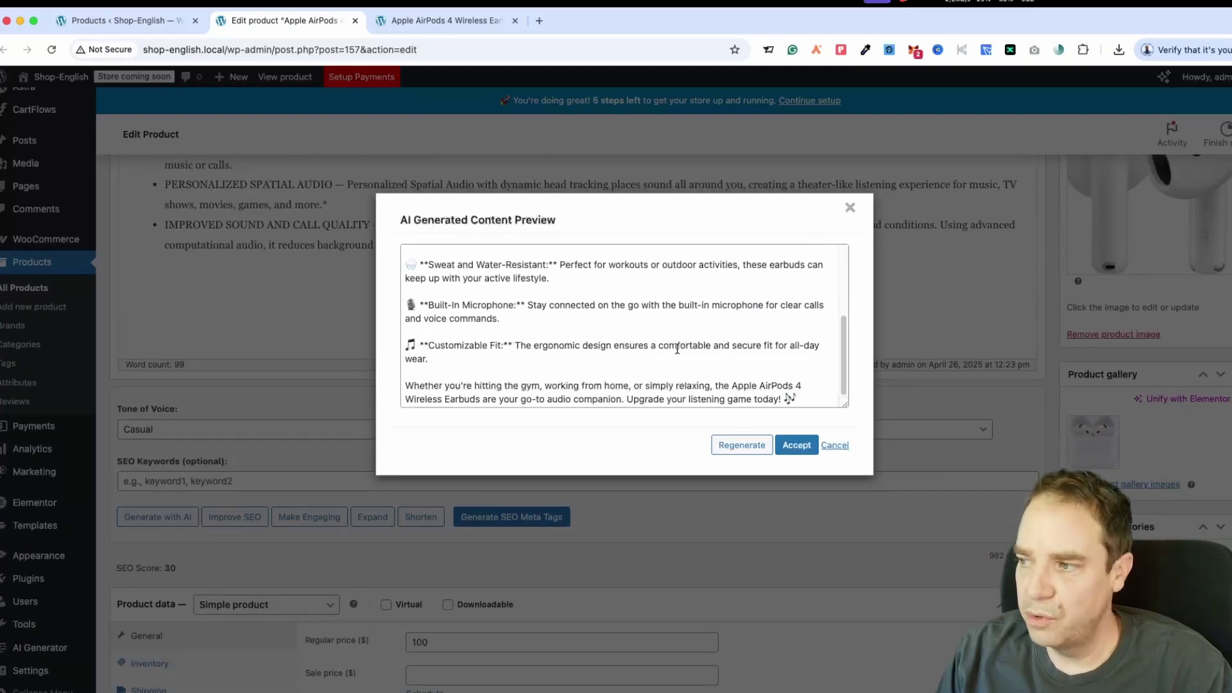
{"action": "scroll", "coordinate": [677, 348], "scroll_direction": "up", "scroll_amount": 6}
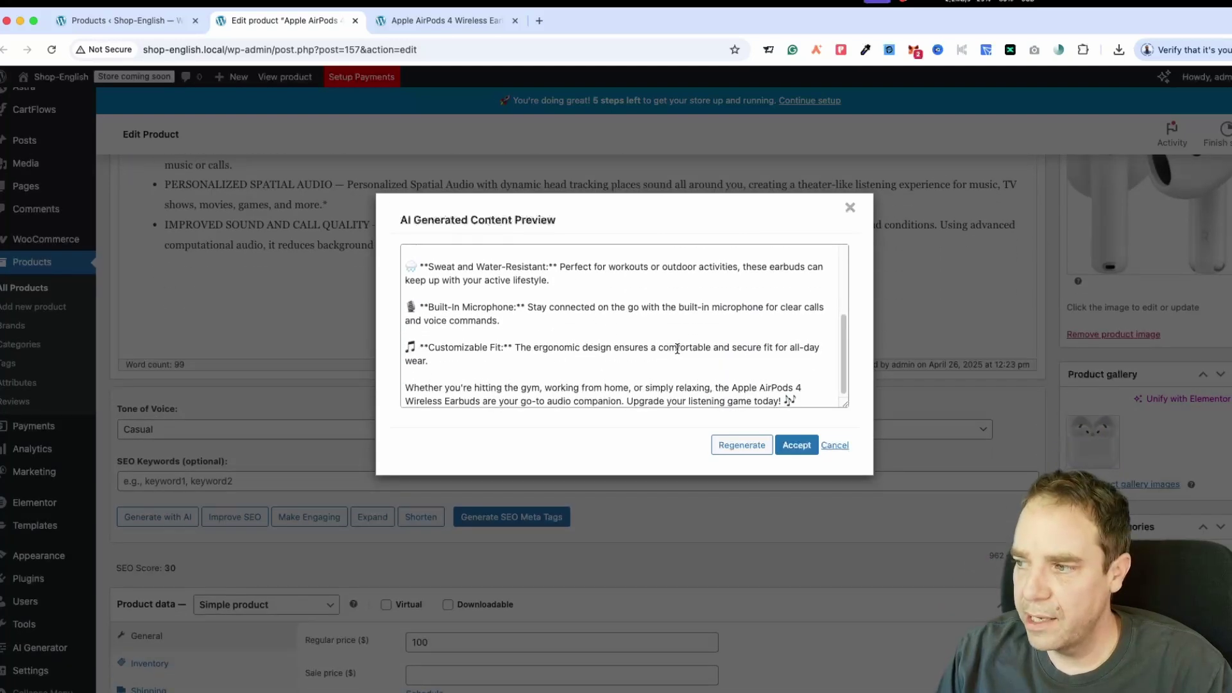
{"action": "left_click", "coordinate": [732, 454]}
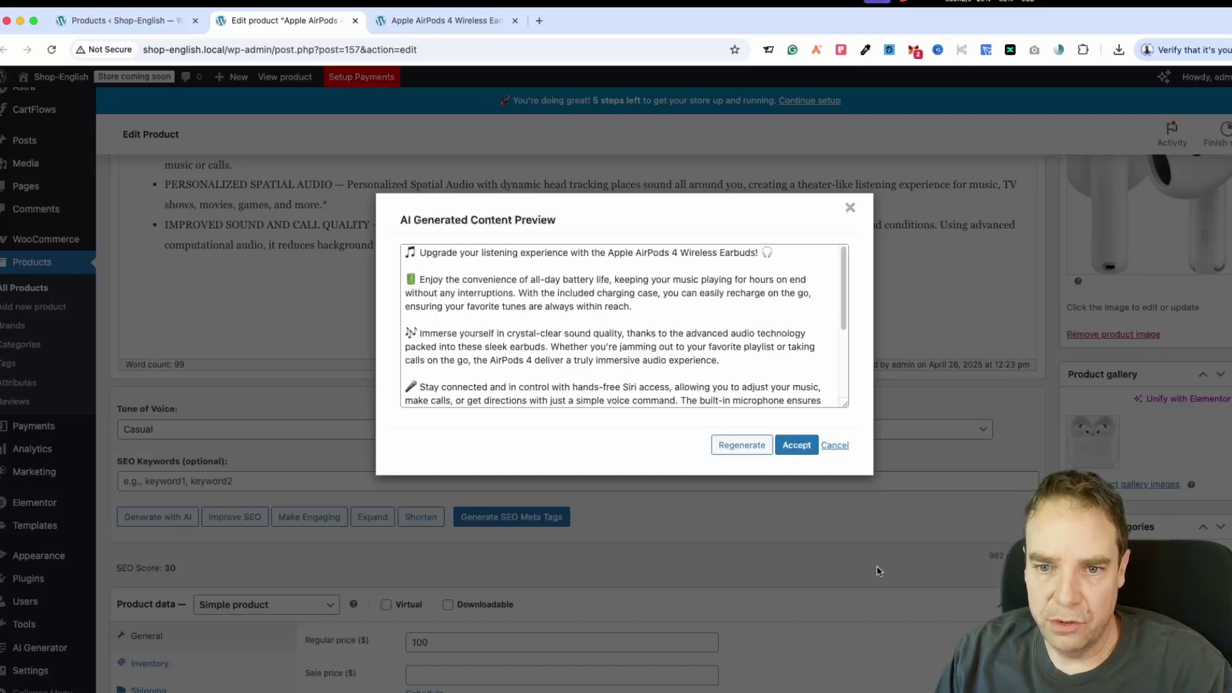
Accept the regenerated emoji description, leaving 204 words and an SEO Score of 30.
{"action": "left_click", "coordinate": [796, 445]}
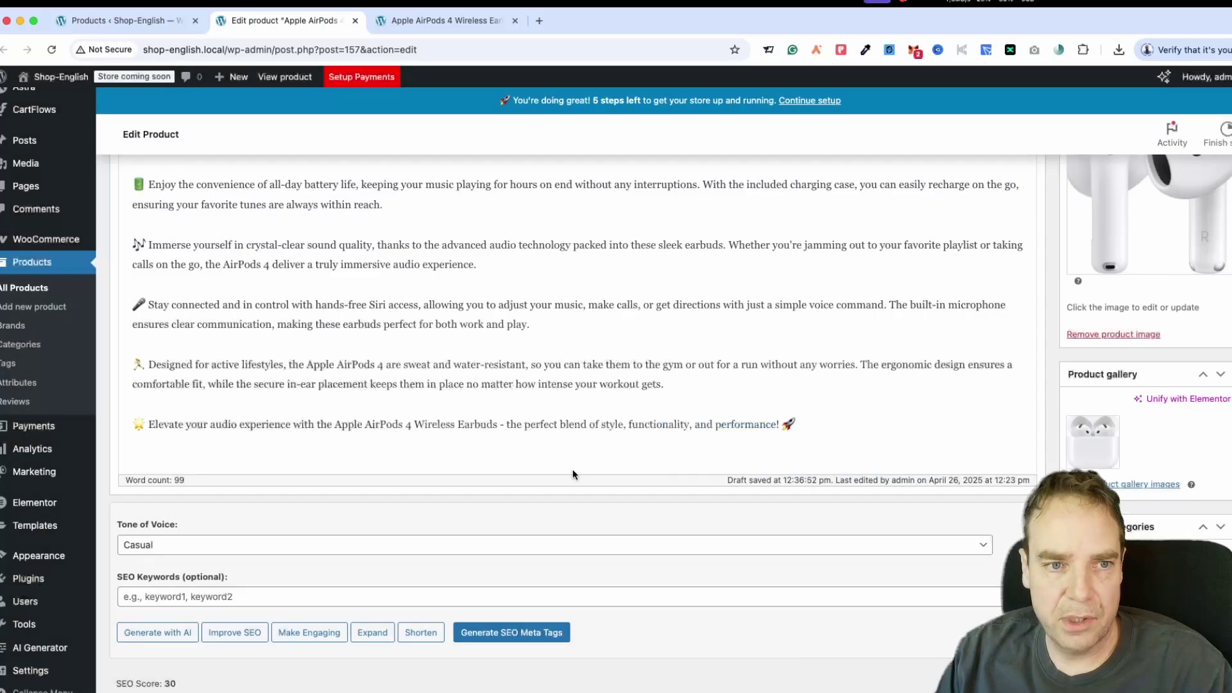
{"action": "scroll", "coordinate": [572, 468], "scroll_direction": "up", "scroll_amount": 2}
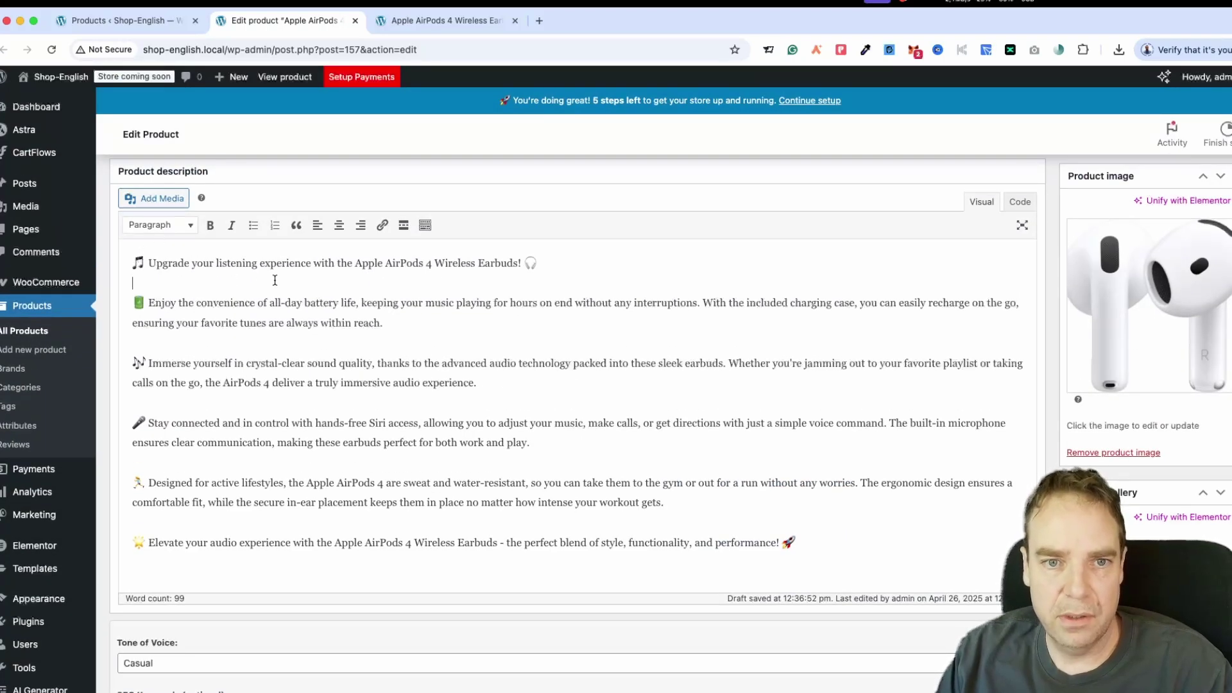
{"action": "left_click", "coordinate": [138, 283]}
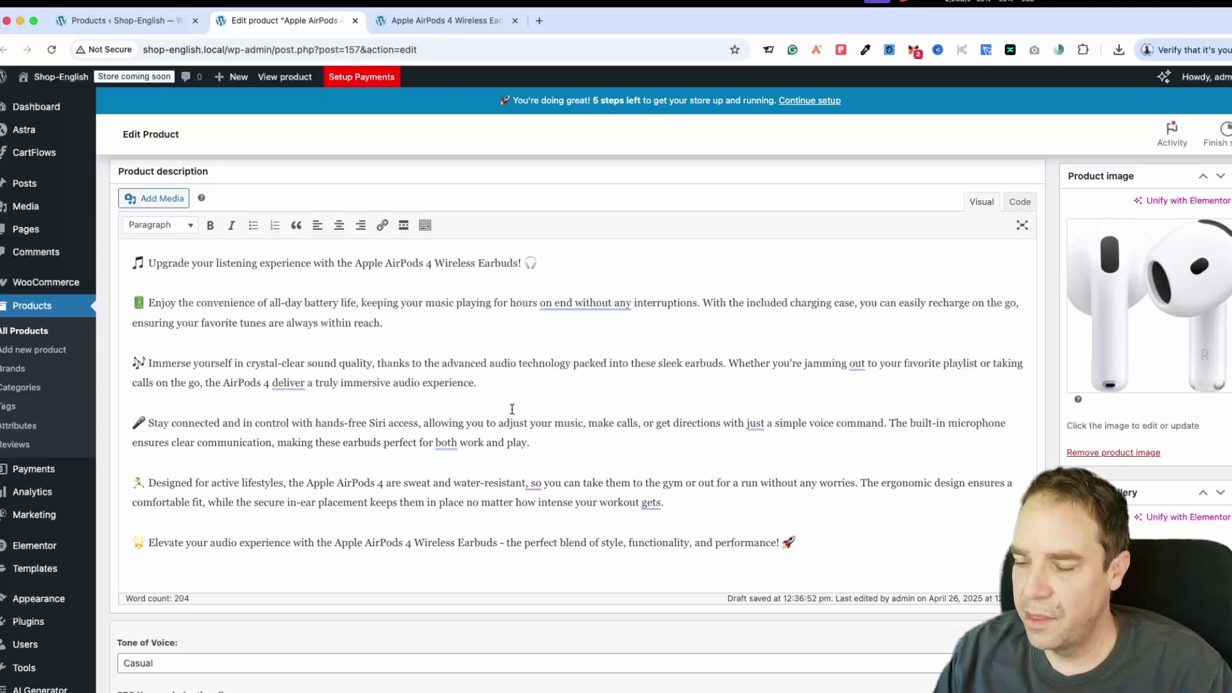
{"action": "scroll", "coordinate": [507, 411], "scroll_direction": "down", "scroll_amount": 3}
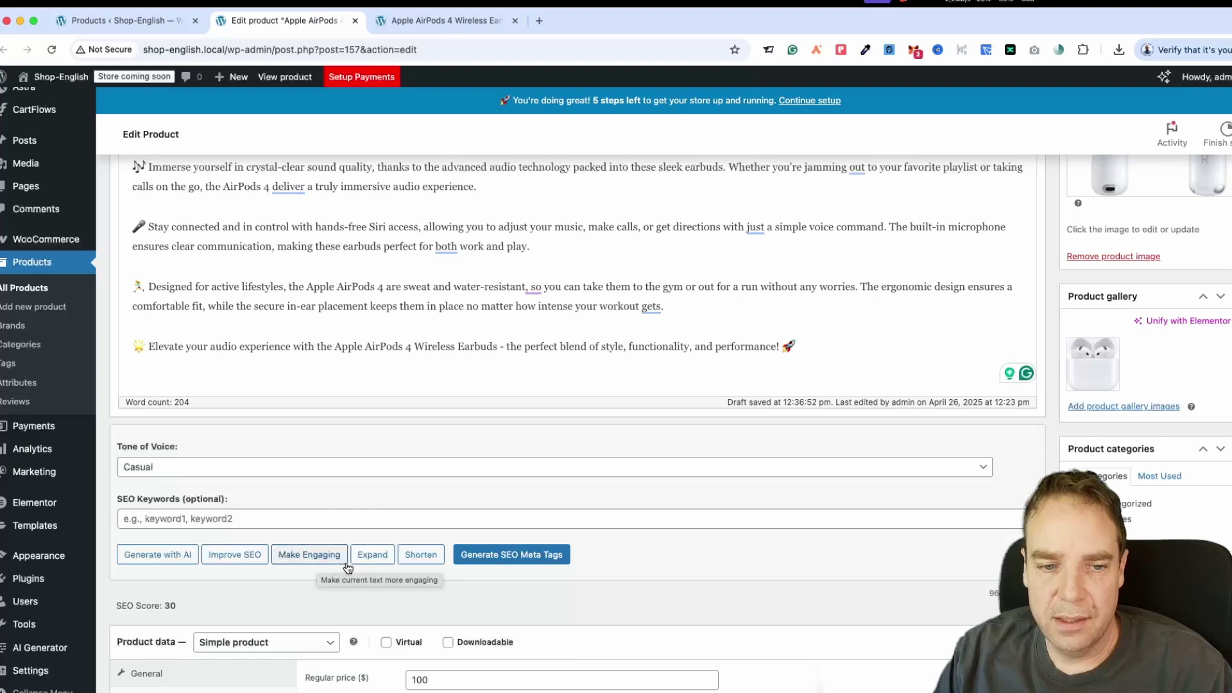
{"action": "left_click", "coordinate": [369, 555]}
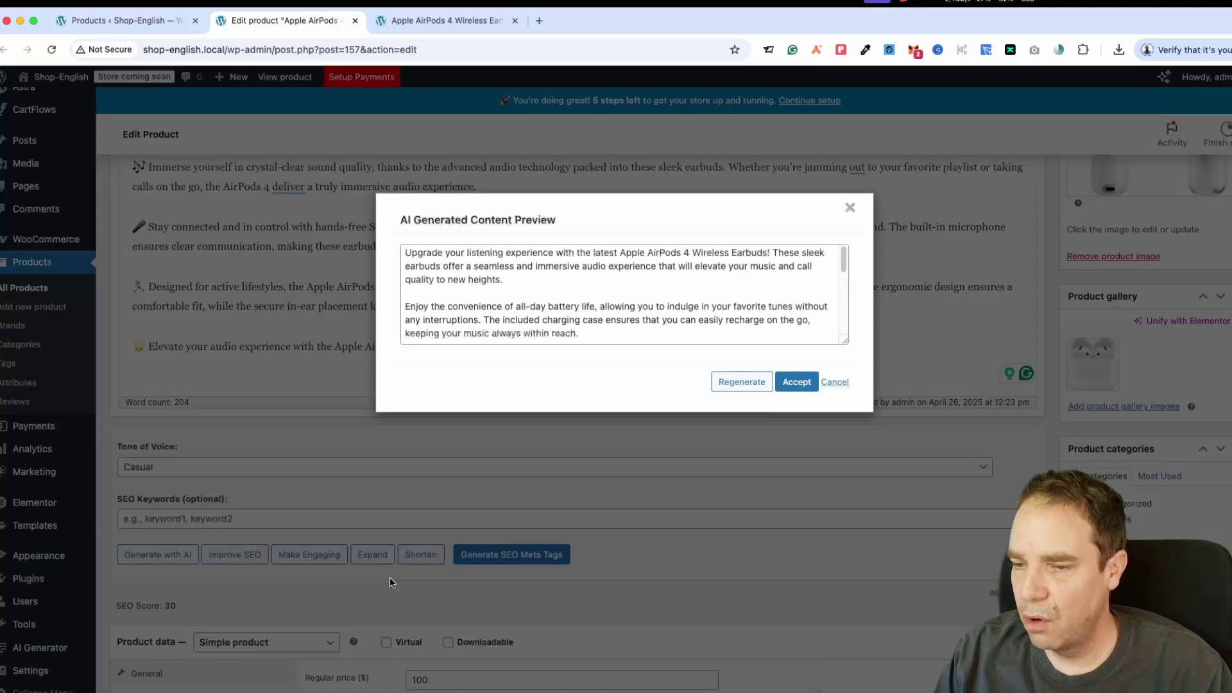
{"action": "left_click_drag", "start_coordinate": [845, 341], "coordinate": [846, 474]}
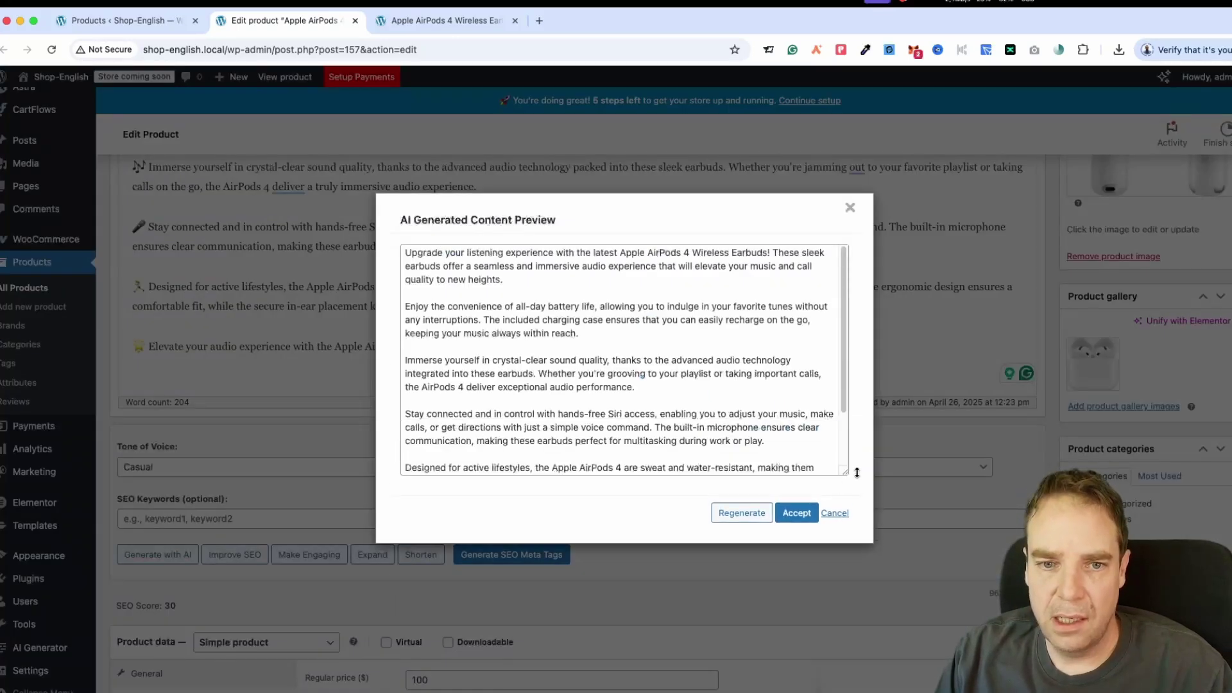
{"action": "left_click", "coordinate": [797, 515]}
{"action": "scroll", "coordinate": [659, 423], "scroll_direction": "up", "scroll_amount": 5}
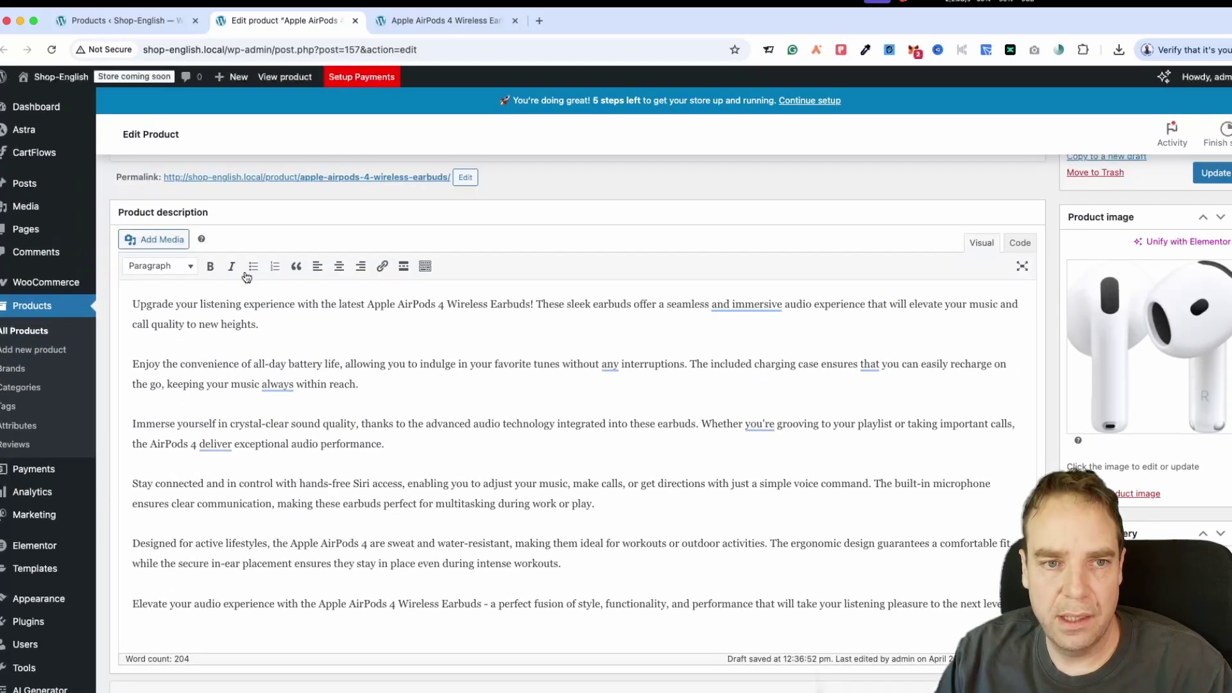
{"action": "scroll", "coordinate": [407, 419], "scroll_direction": "down", "scroll_amount": 5}
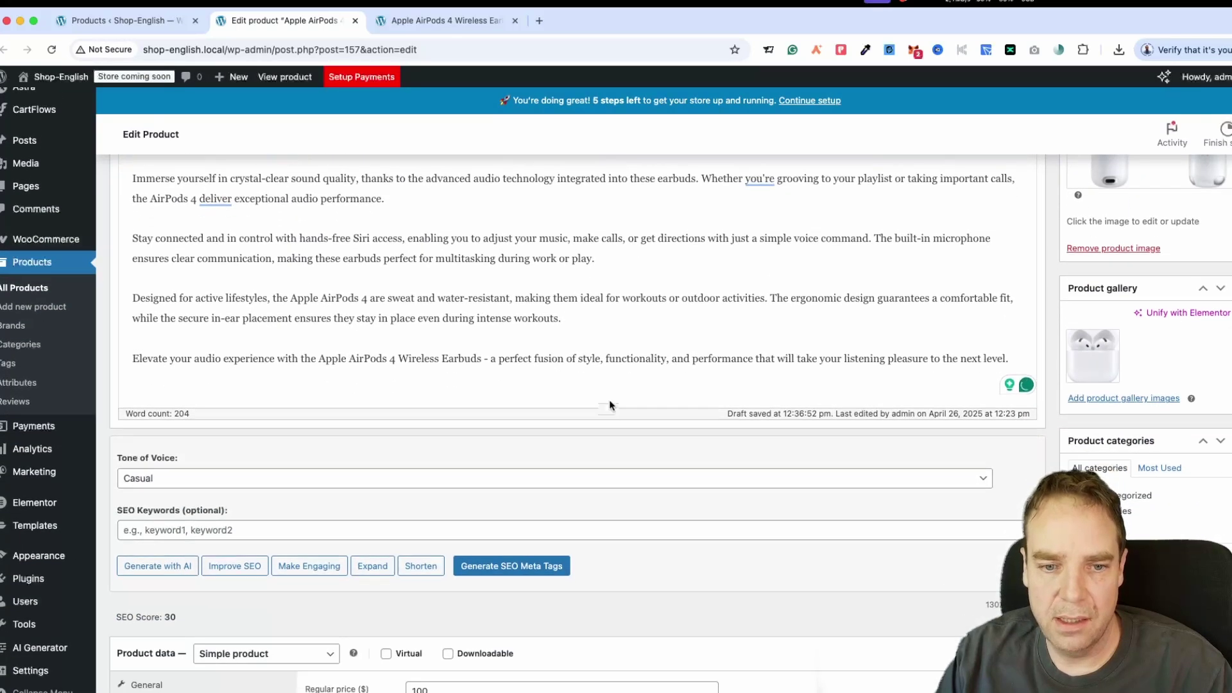
{"action": "scroll", "coordinate": [703, 546], "scroll_direction": "down", "scroll_amount": 1}
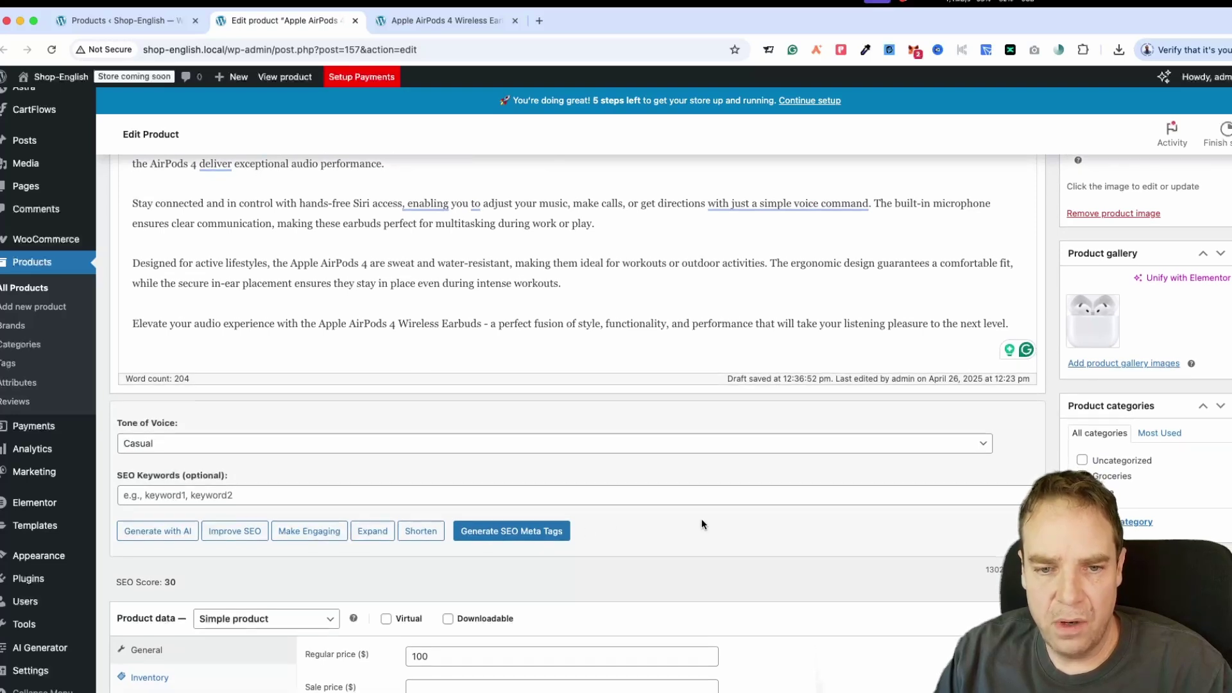
{"action": "scroll", "coordinate": [788, 534], "scroll_direction": "down", "scroll_amount": 9}
{"action": "scroll", "coordinate": [790, 535], "scroll_direction": "up", "scroll_amount": 8}
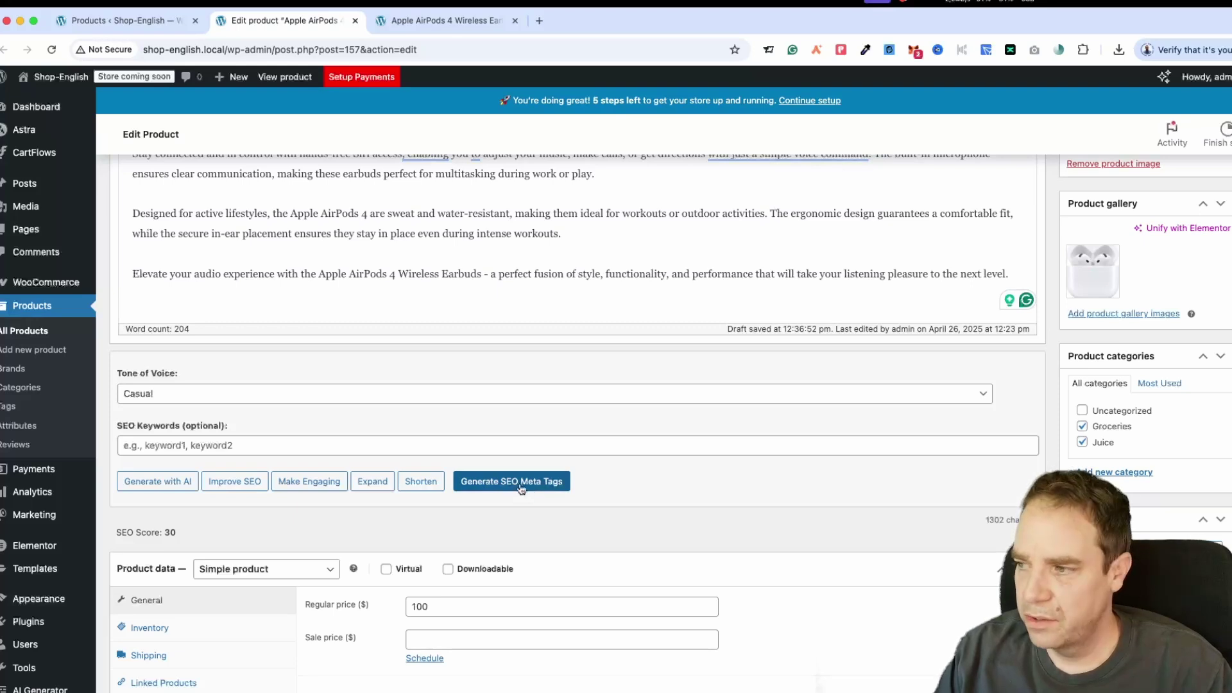
Generate Luxury-tone SEO meta tags titled 'Apple AirPods 4 Wireless Earbuds - Premium Sound Experience'.
{"action": "scroll", "coordinate": [521, 489], "scroll_direction": "down", "scroll_amount": 8}
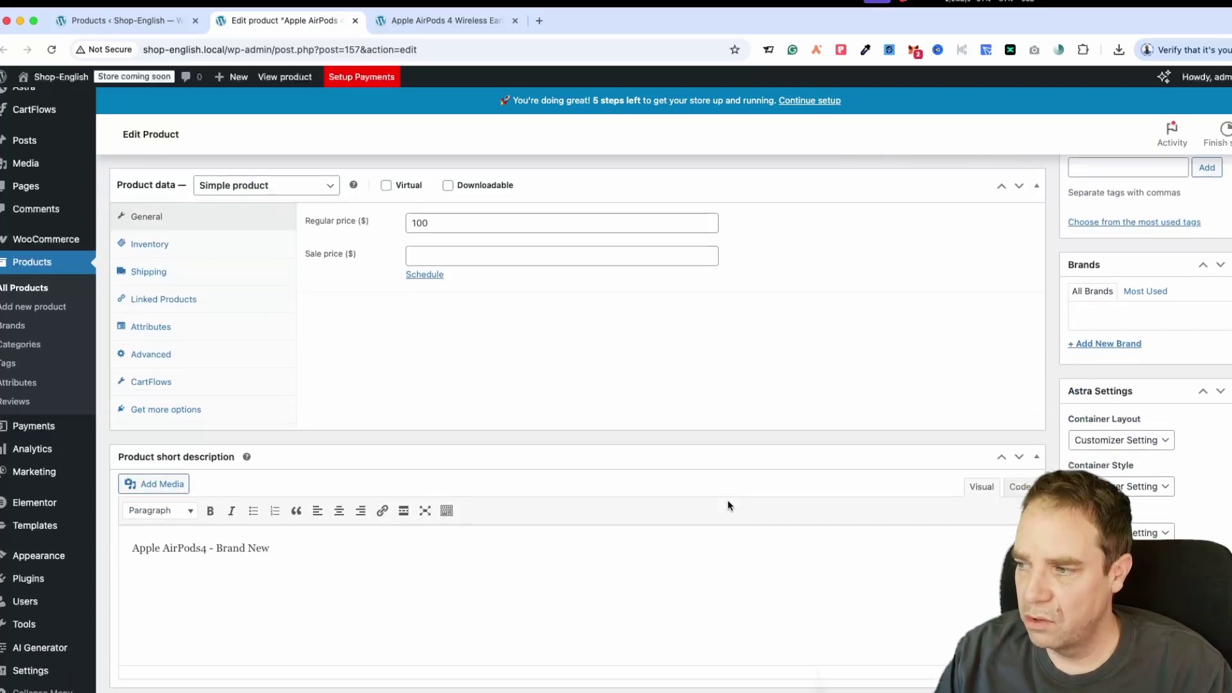
{"action": "scroll", "coordinate": [725, 507], "scroll_direction": "down", "scroll_amount": 3}
{"action": "scroll", "coordinate": [718, 517], "scroll_direction": "up", "scroll_amount": 8}
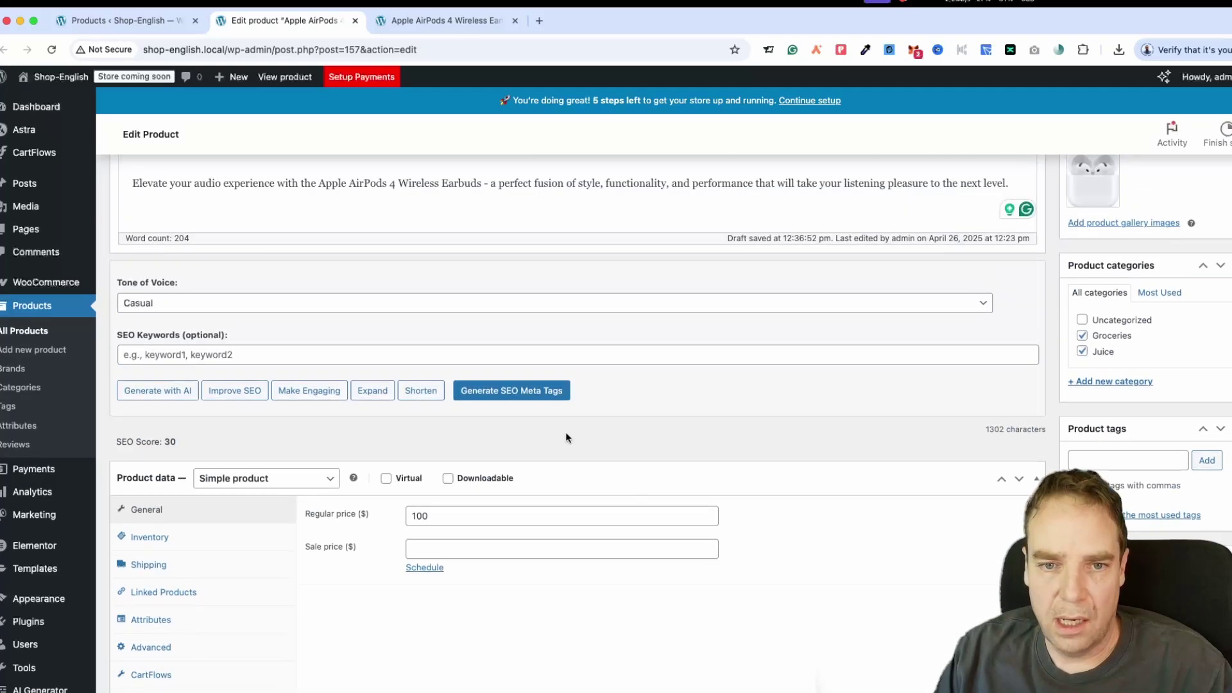
{"action": "scroll", "coordinate": [557, 441], "scroll_direction": "up", "scroll_amount": 2}
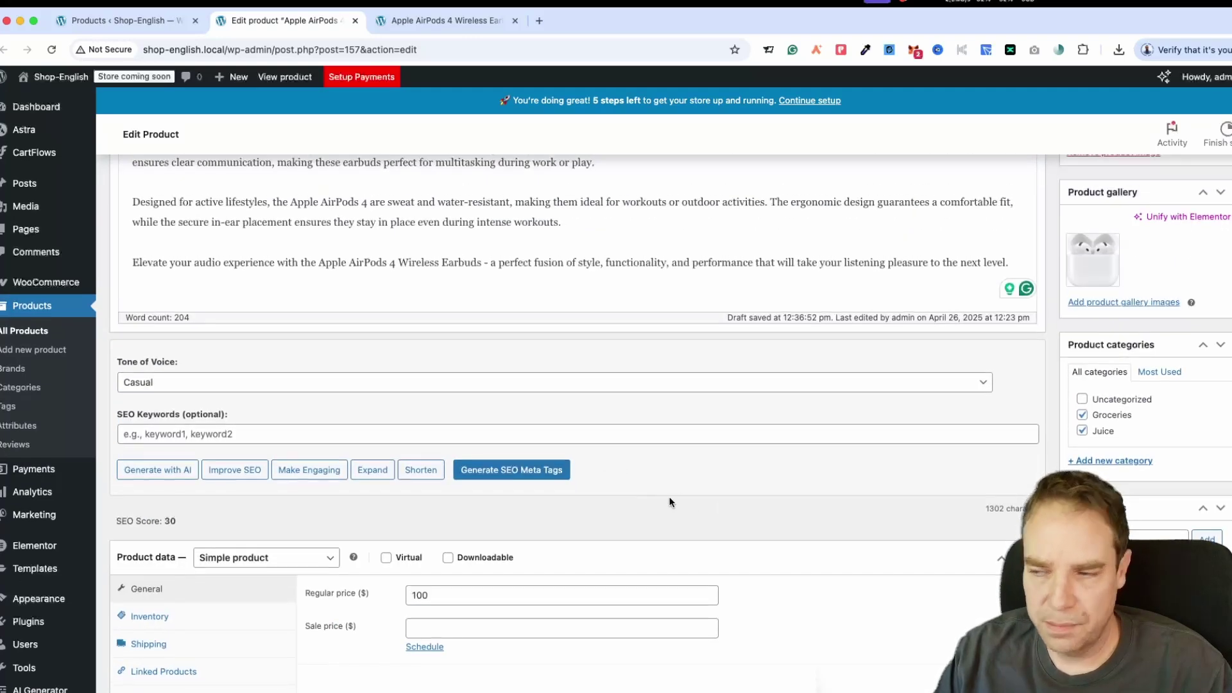
{"action": "left_click", "coordinate": [491, 475]}
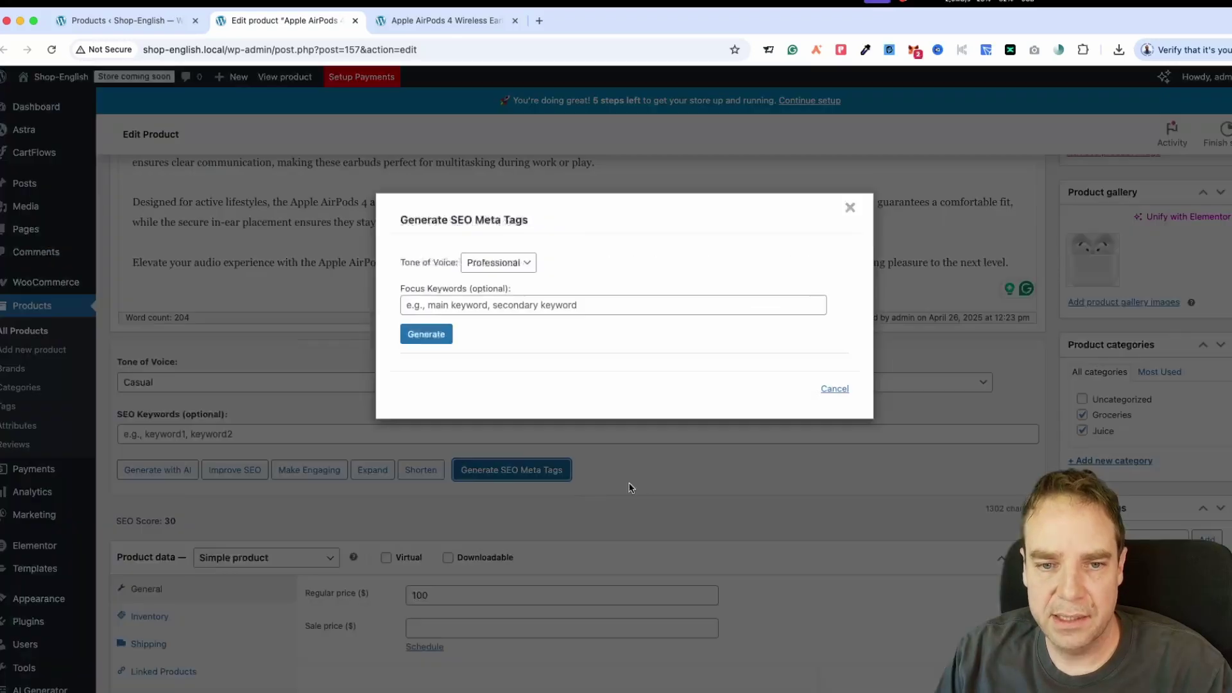
{"action": "left_click", "coordinate": [523, 268]}
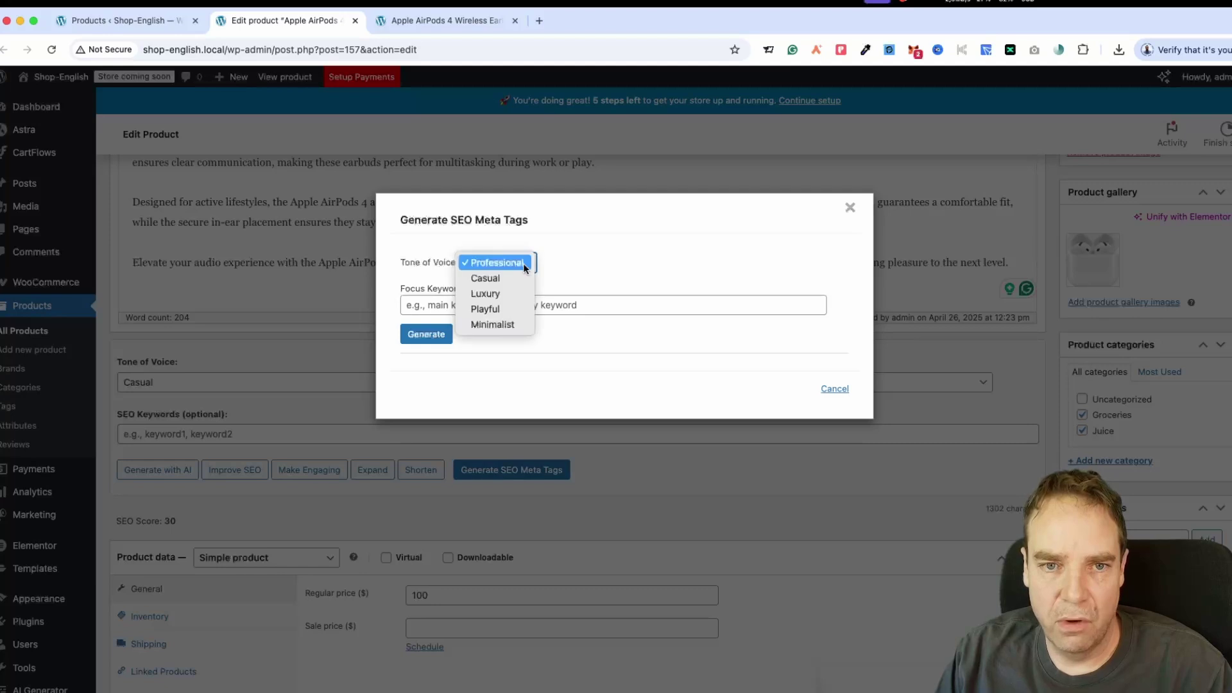
{"action": "left_click", "coordinate": [509, 295]}
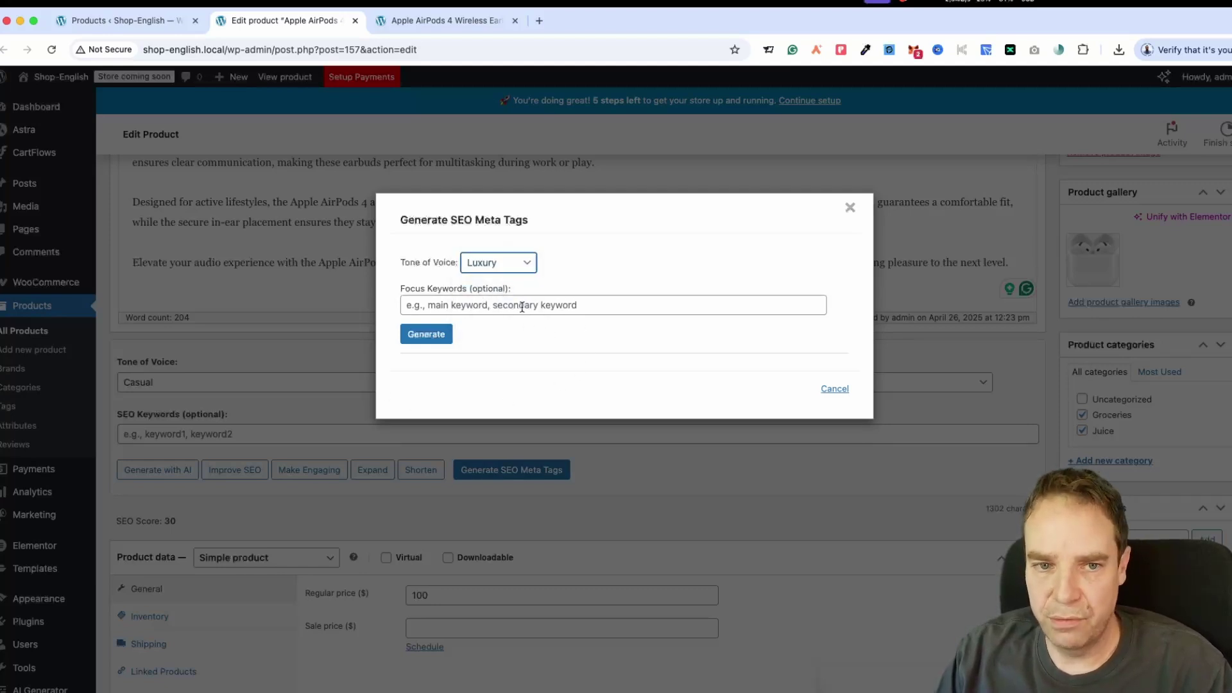
{"action": "left_click", "coordinate": [431, 338]}
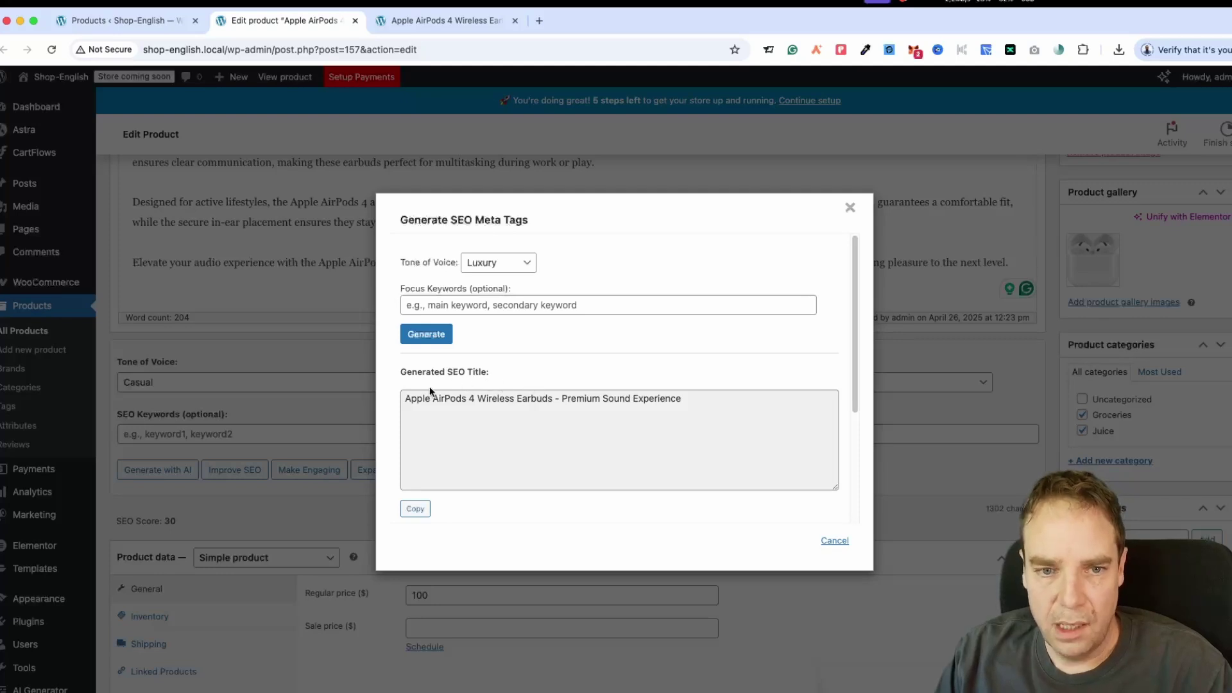
{"action": "scroll", "coordinate": [564, 383], "scroll_direction": "down", "scroll_amount": 3}
{"action": "scroll", "coordinate": [612, 355], "scroll_direction": "down", "scroll_amount": 1}
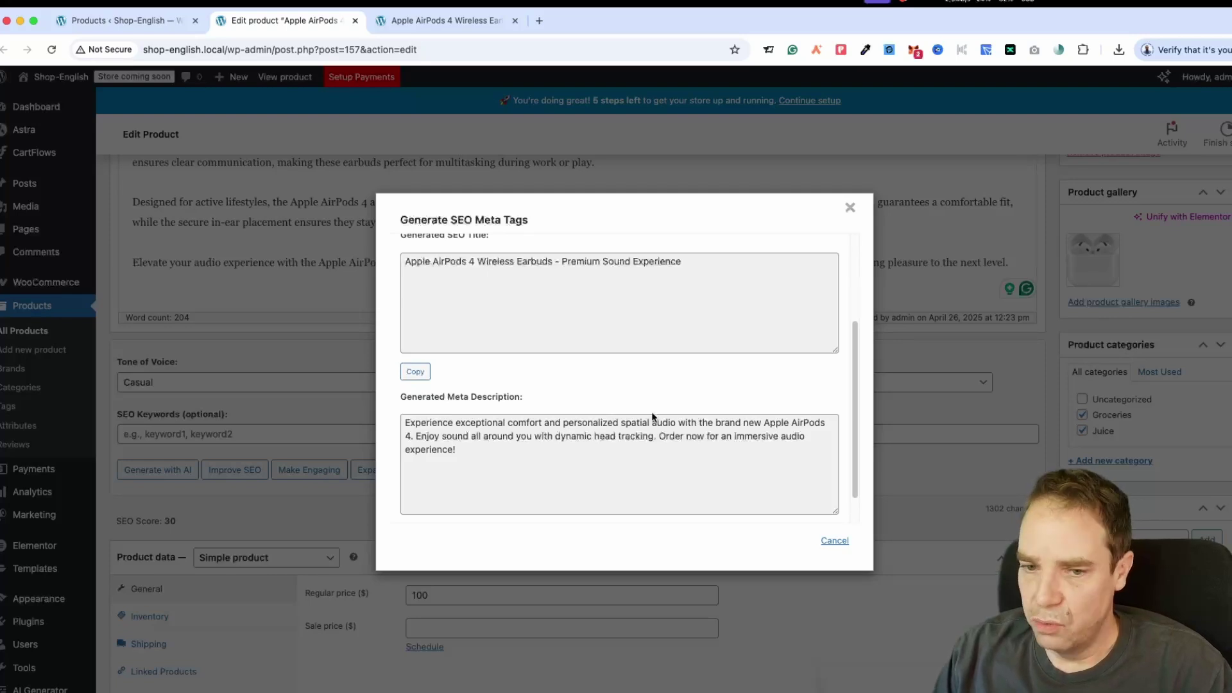
Close the SEO meta tags generator and leave the AirPods editor for the AI Description Generator Settings page.
{"action": "left_click", "coordinate": [850, 209]}
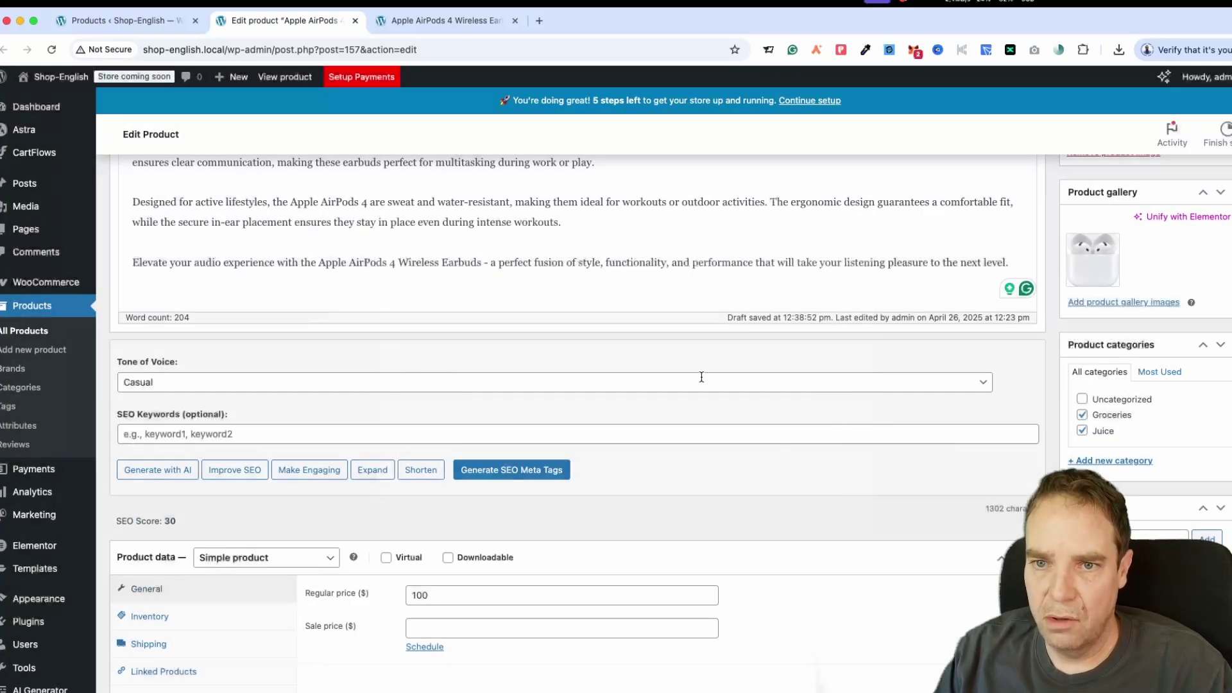
{"action": "scroll", "coordinate": [747, 483], "scroll_direction": "up", "scroll_amount": 6}
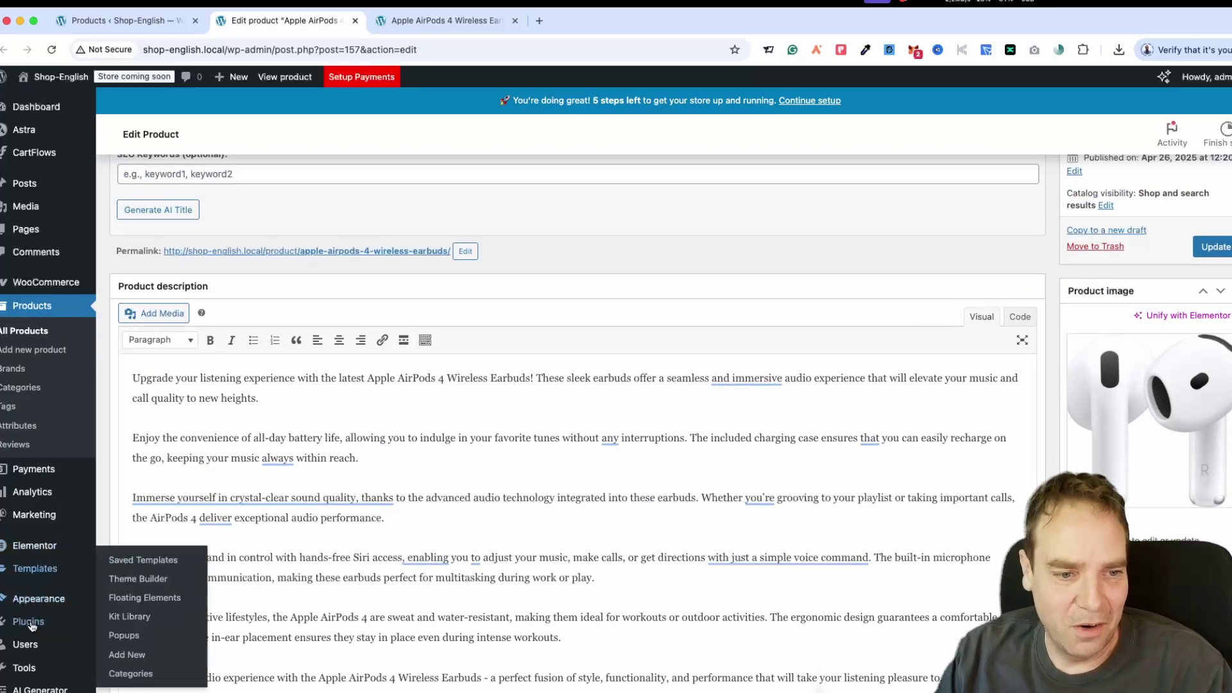
{"action": "key", "text": "super+w"}
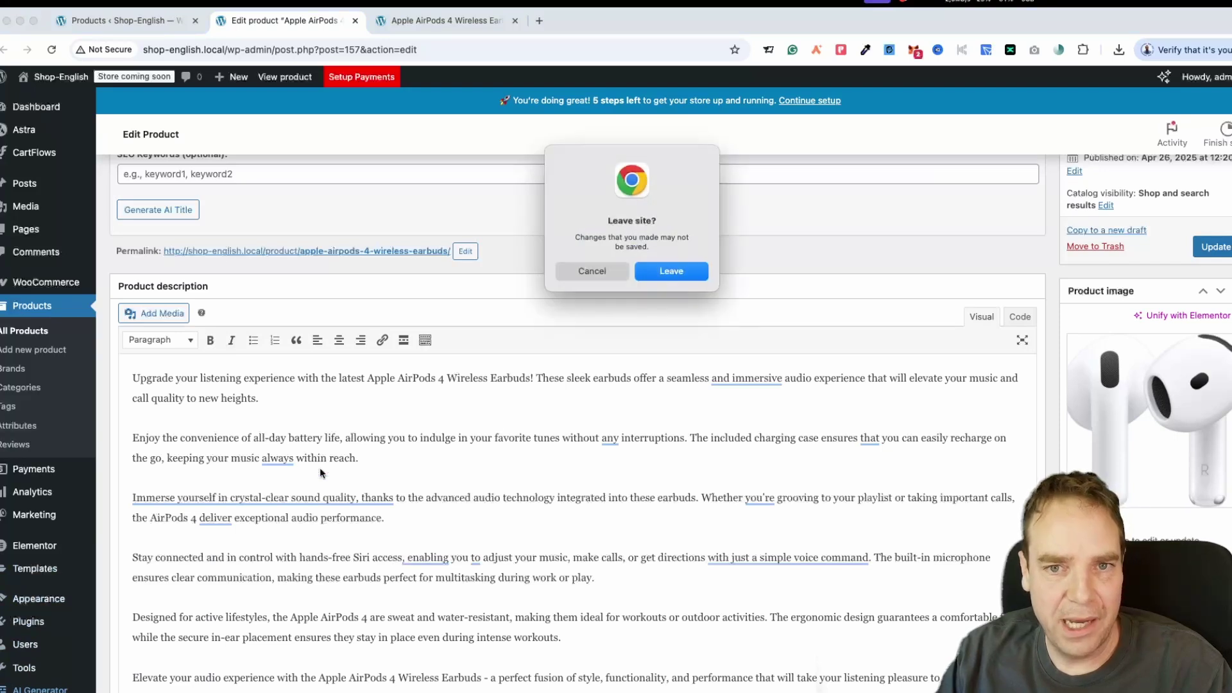
{"action": "left_click", "coordinate": [655, 273]}
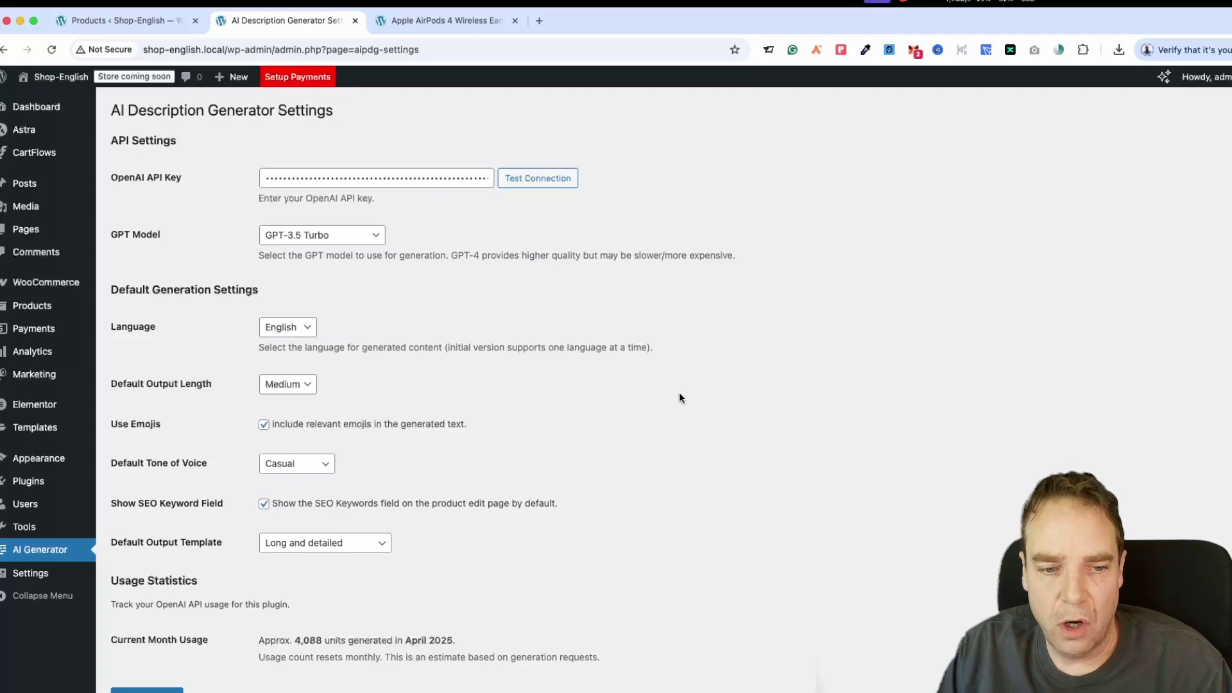
{"action": "scroll", "coordinate": [360, 587], "scroll_direction": "down", "scroll_amount": 2}
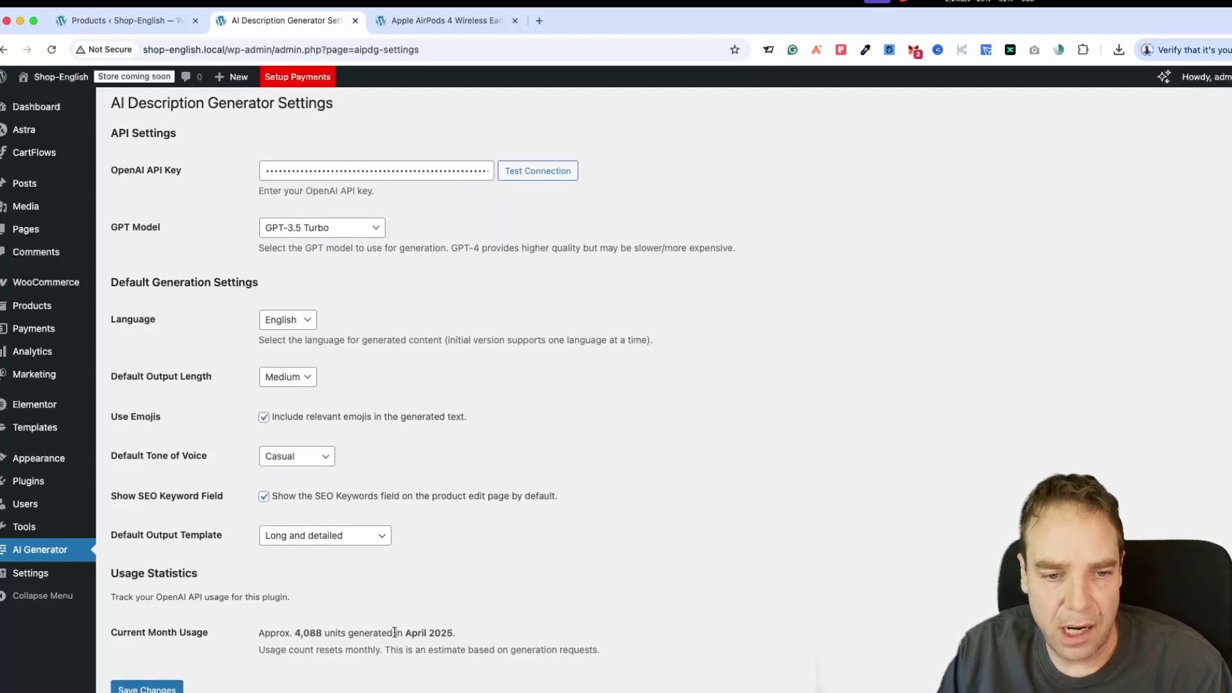
{"action": "left_click_drag", "start_coordinate": [255, 590], "coordinate": [361, 591]}
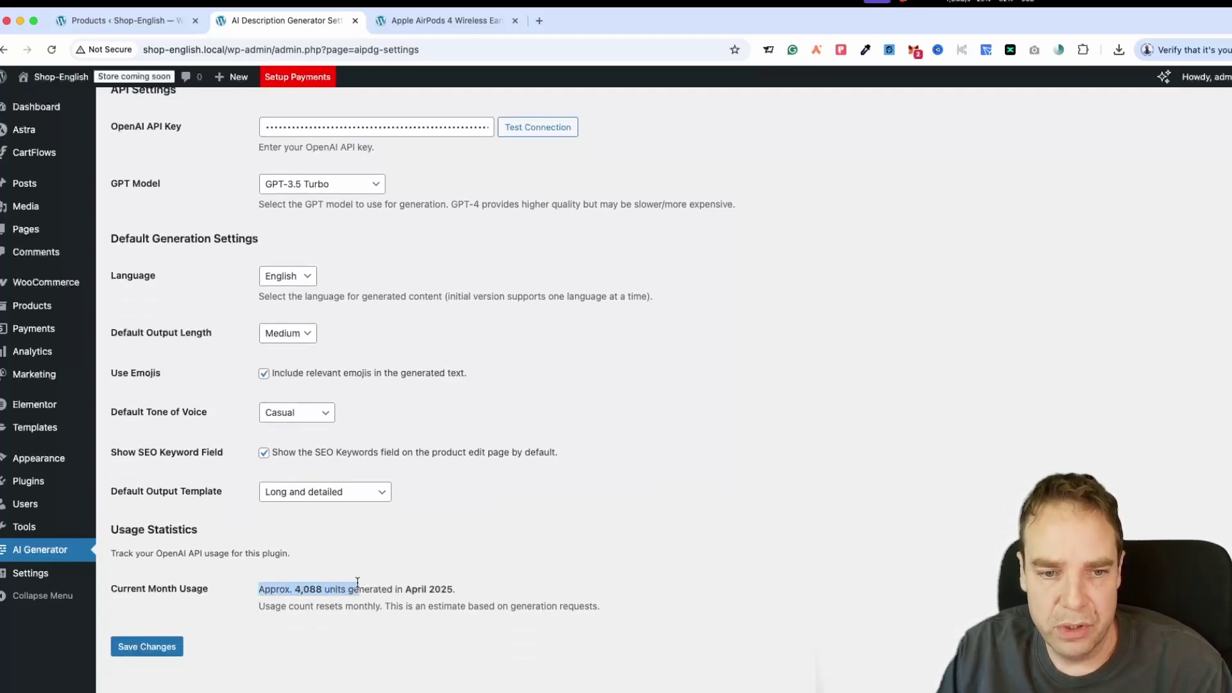
{"action": "left_click", "coordinate": [418, 600]}
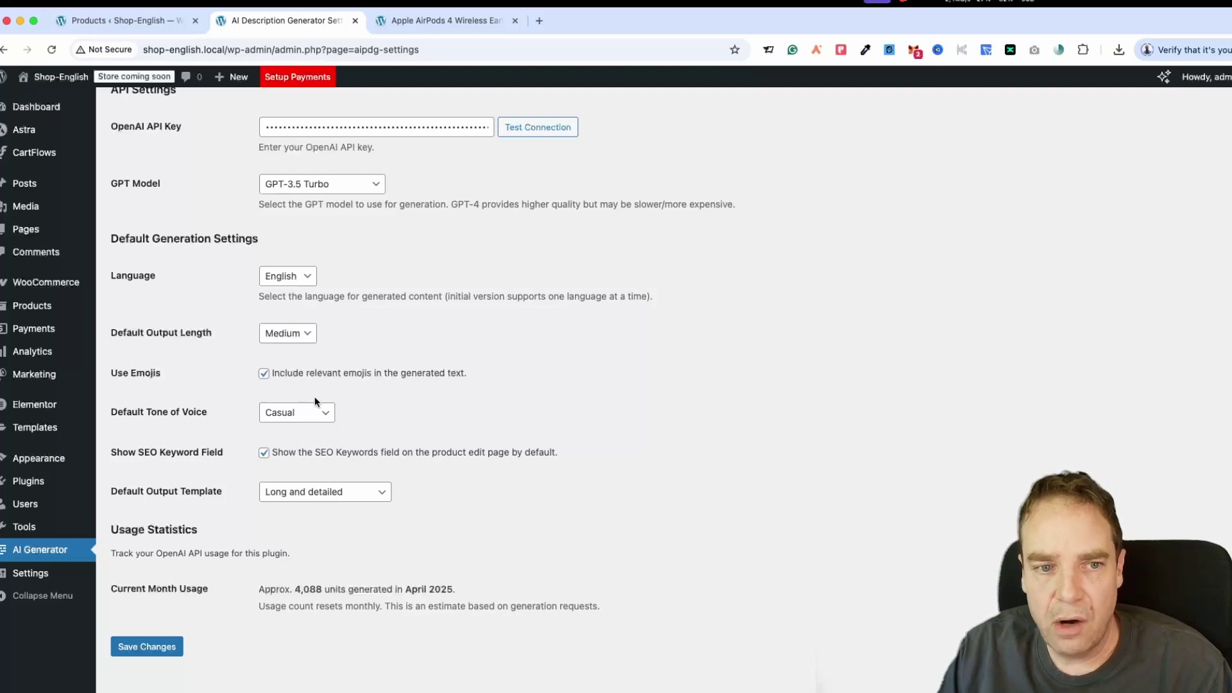
{"action": "left_click", "coordinate": [367, 500]}
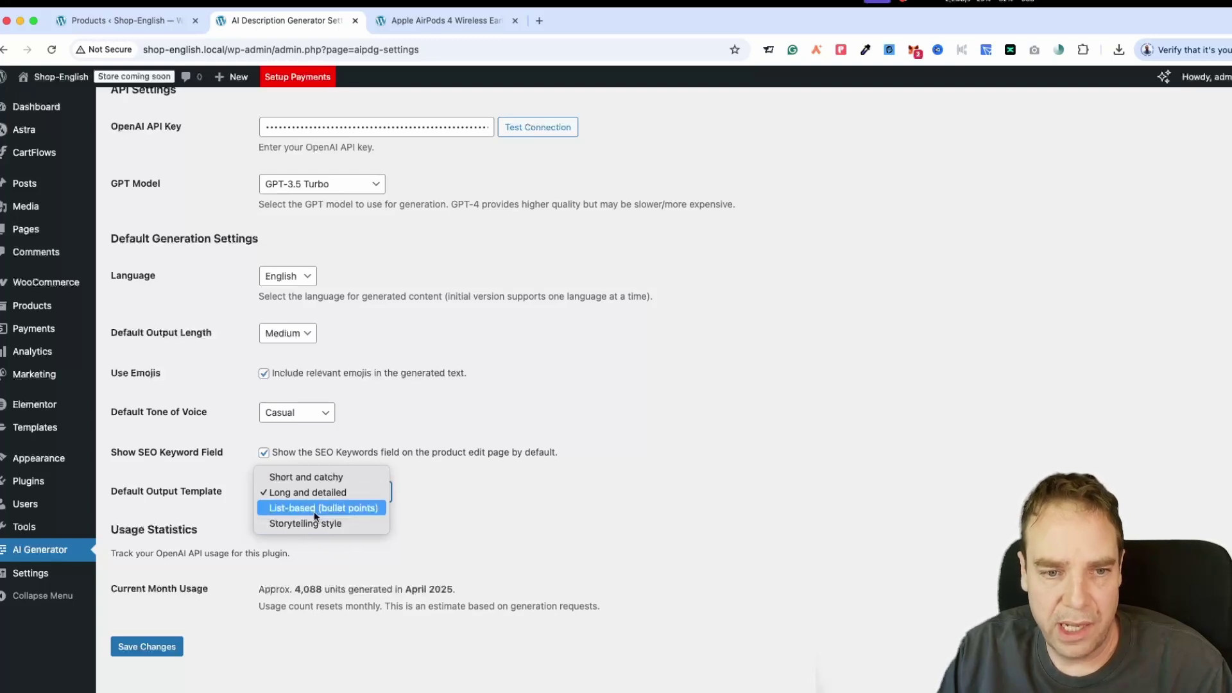
{"action": "left_click", "coordinate": [321, 446]}
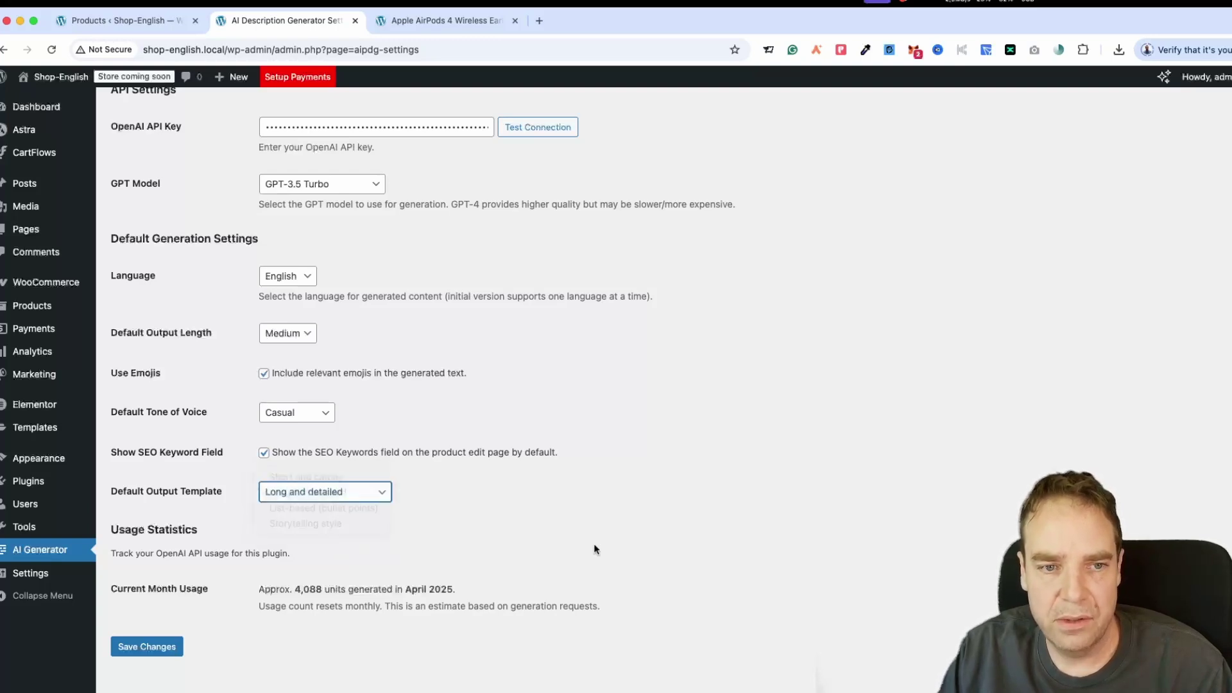
{"action": "left_click", "coordinate": [276, 332]}
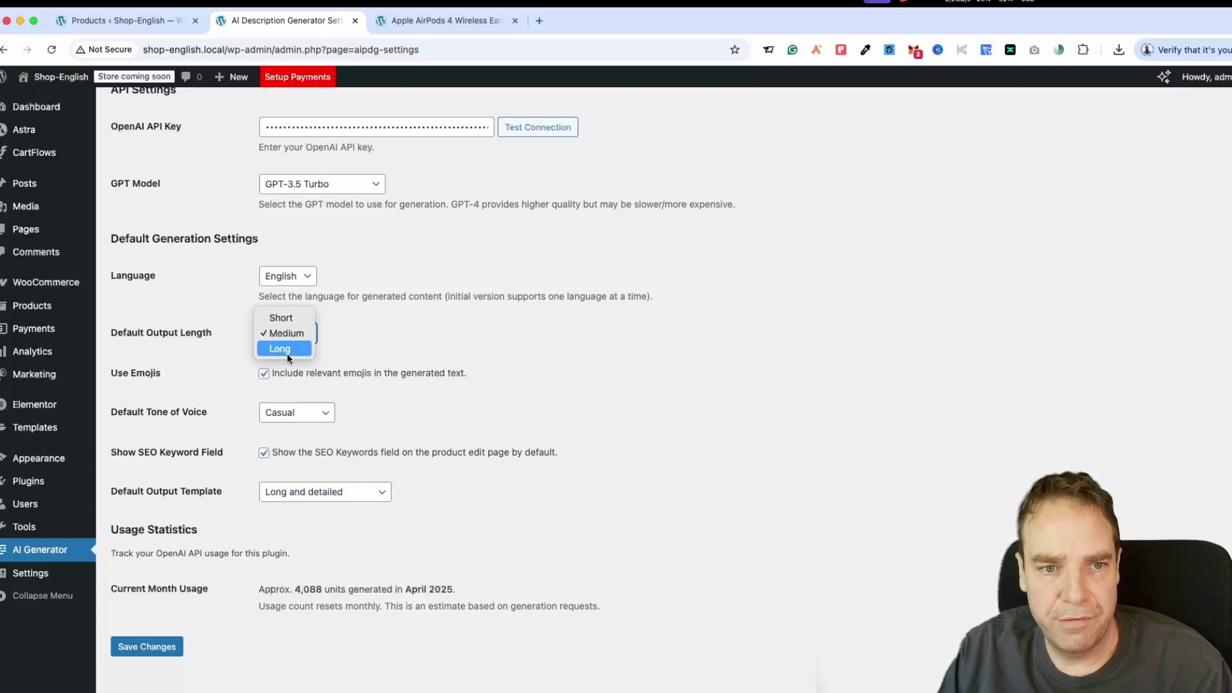
{"action": "left_click", "coordinate": [502, 355]}
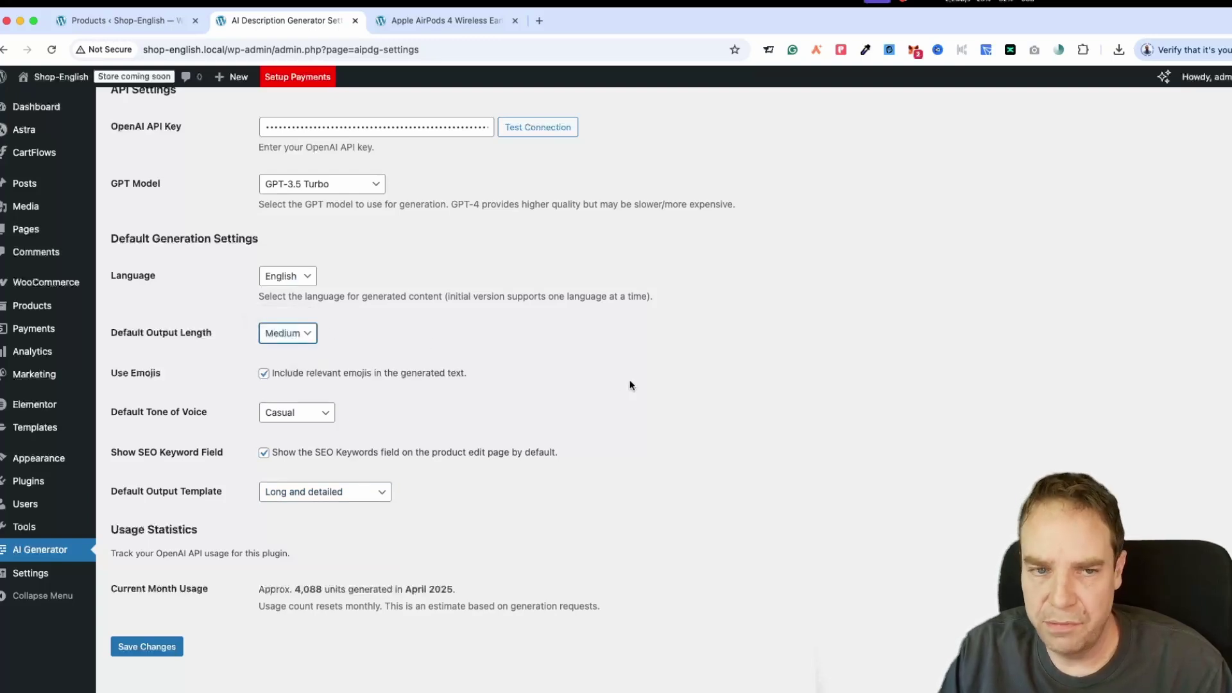
{"action": "scroll", "coordinate": [417, 289], "scroll_direction": "up", "scroll_amount": 1}
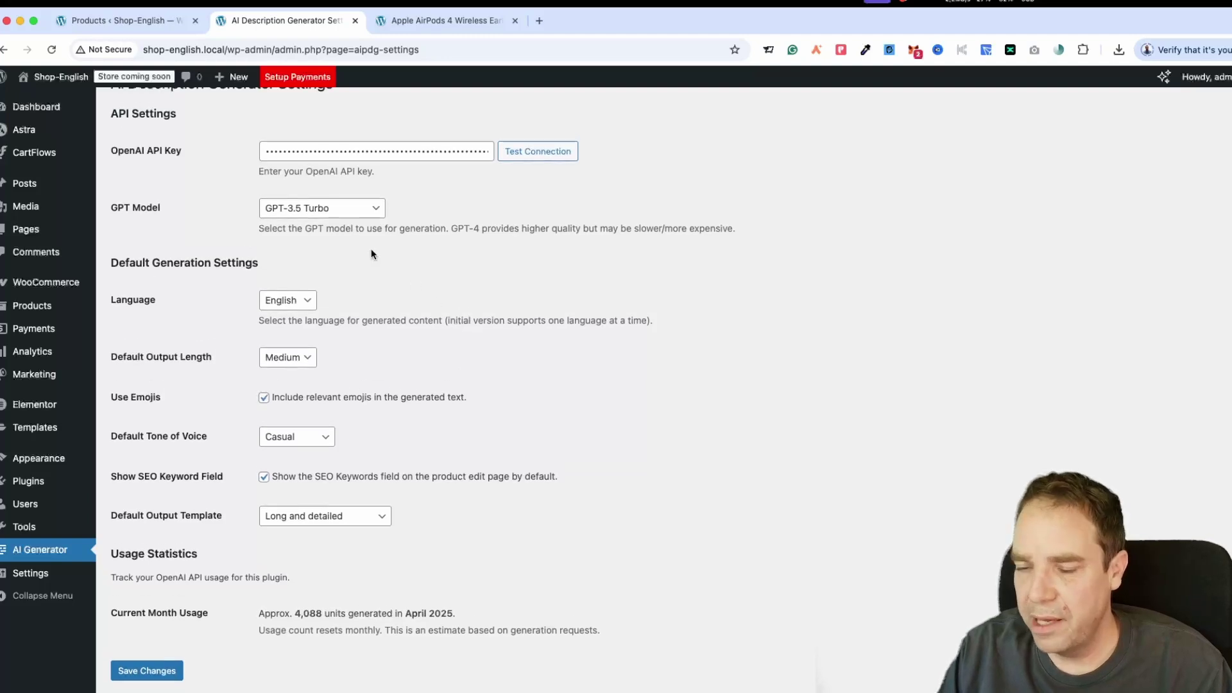
{"action": "left_click", "coordinate": [330, 209]}
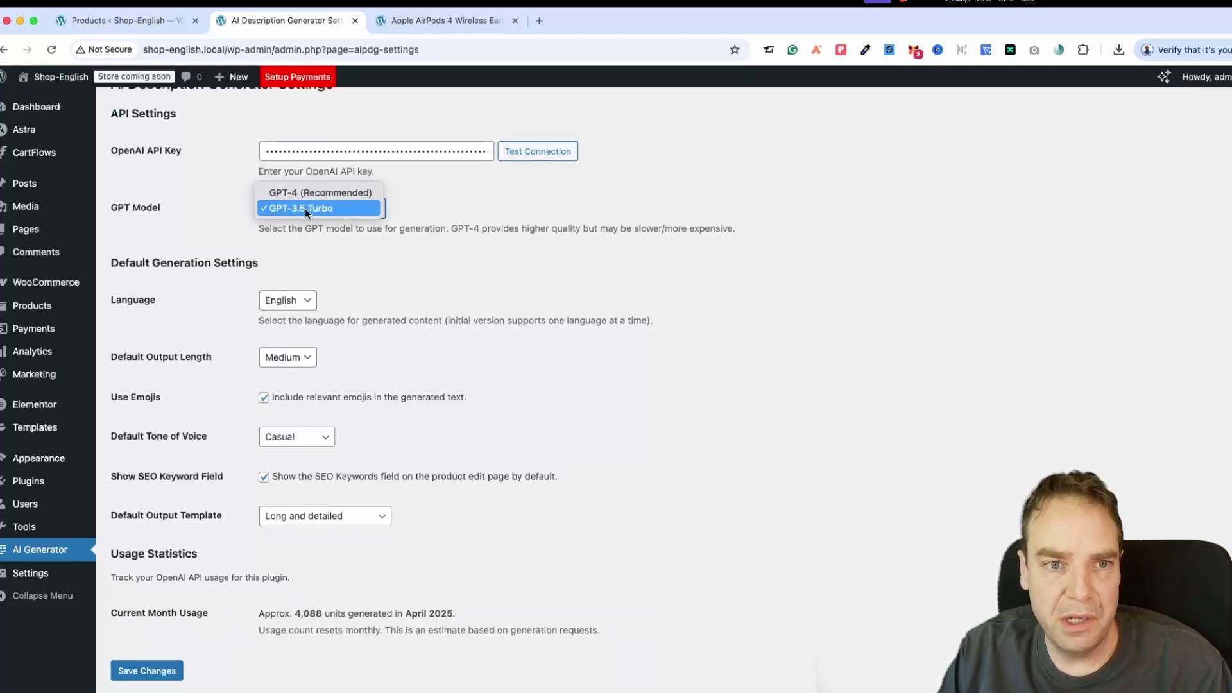
{"action": "left_click", "coordinate": [575, 274]}
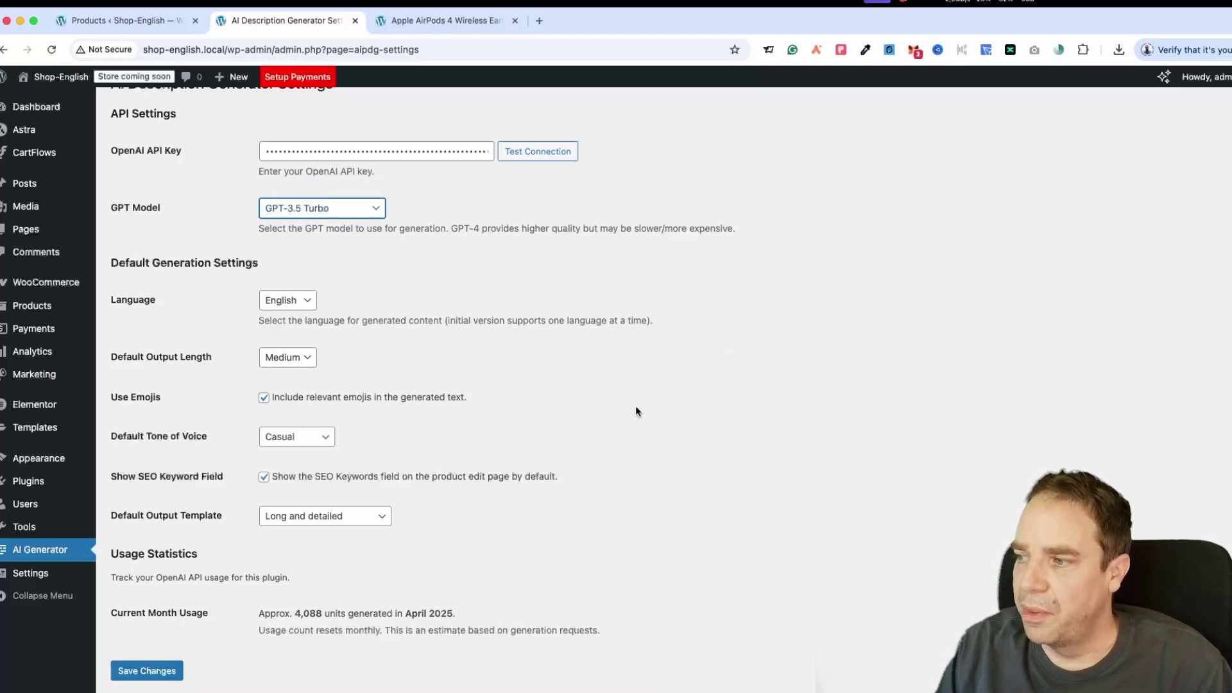